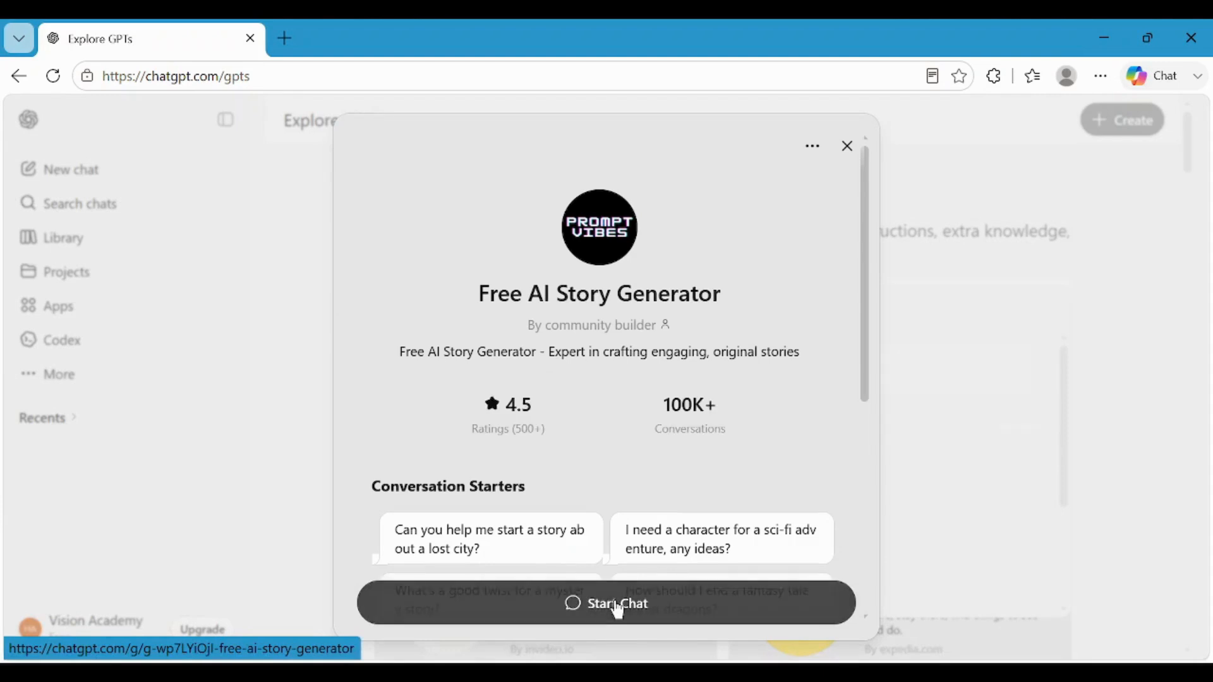
Ask the Free AI Story Generator "Give me a short moral story in English." and copy the three paragraphs of the generated story
{"action": "left_click", "coordinate": [618, 610]}
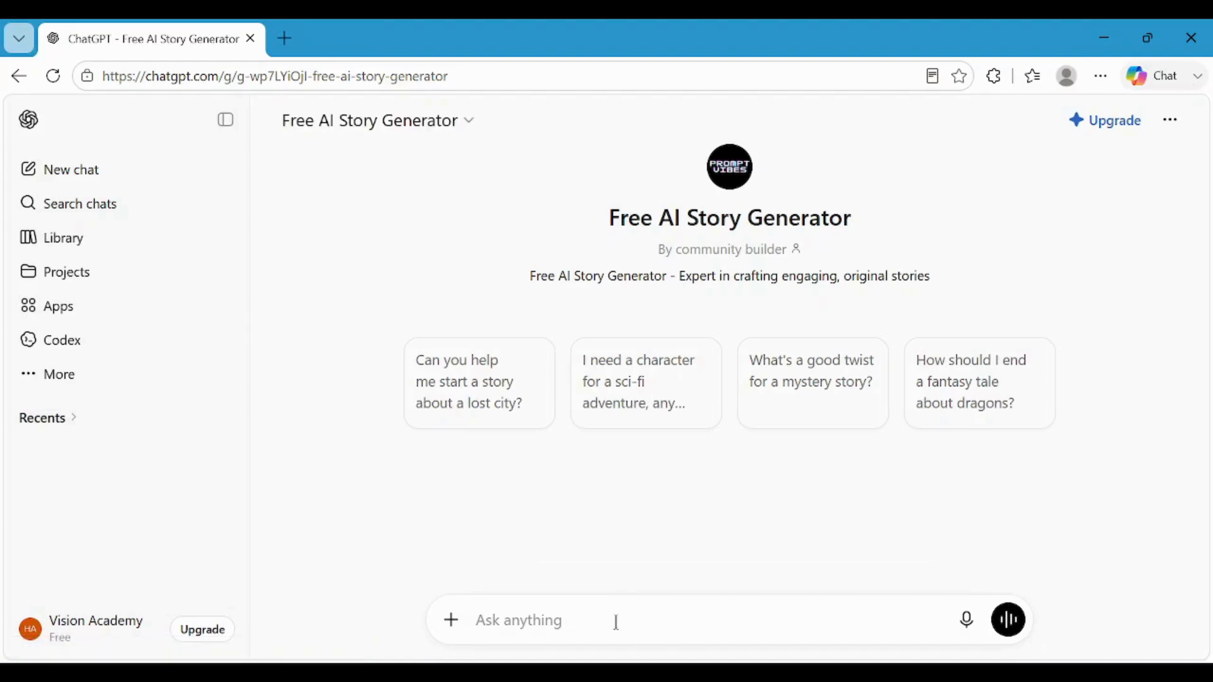
{"action": "type", "text": "Give me a short moral story in English."}
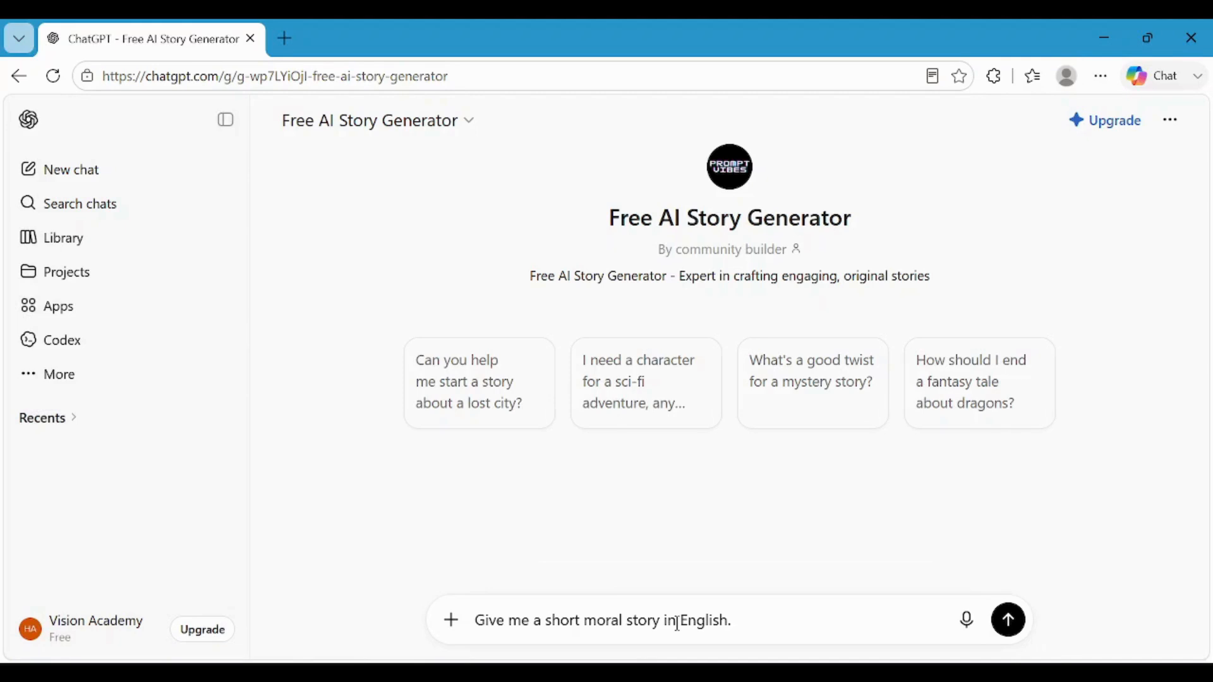
{"action": "left_click", "coordinate": [1009, 623]}
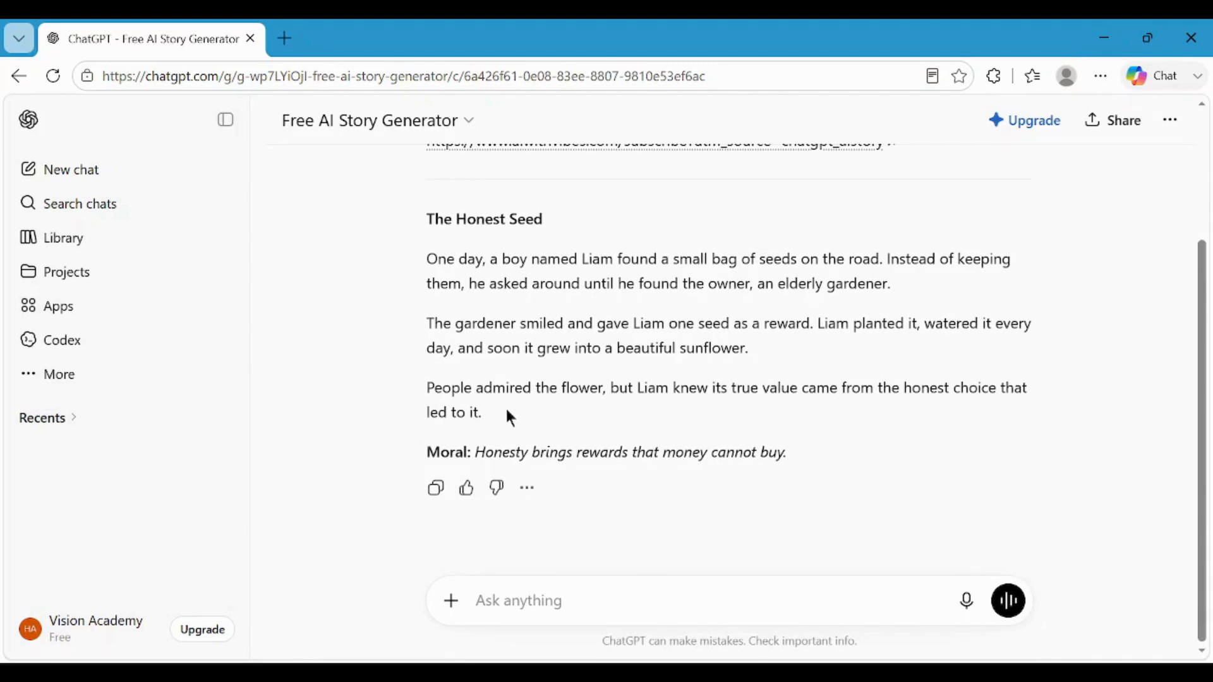
{"action": "left_click_drag", "start_coordinate": [517, 414], "coordinate": [406, 266]}
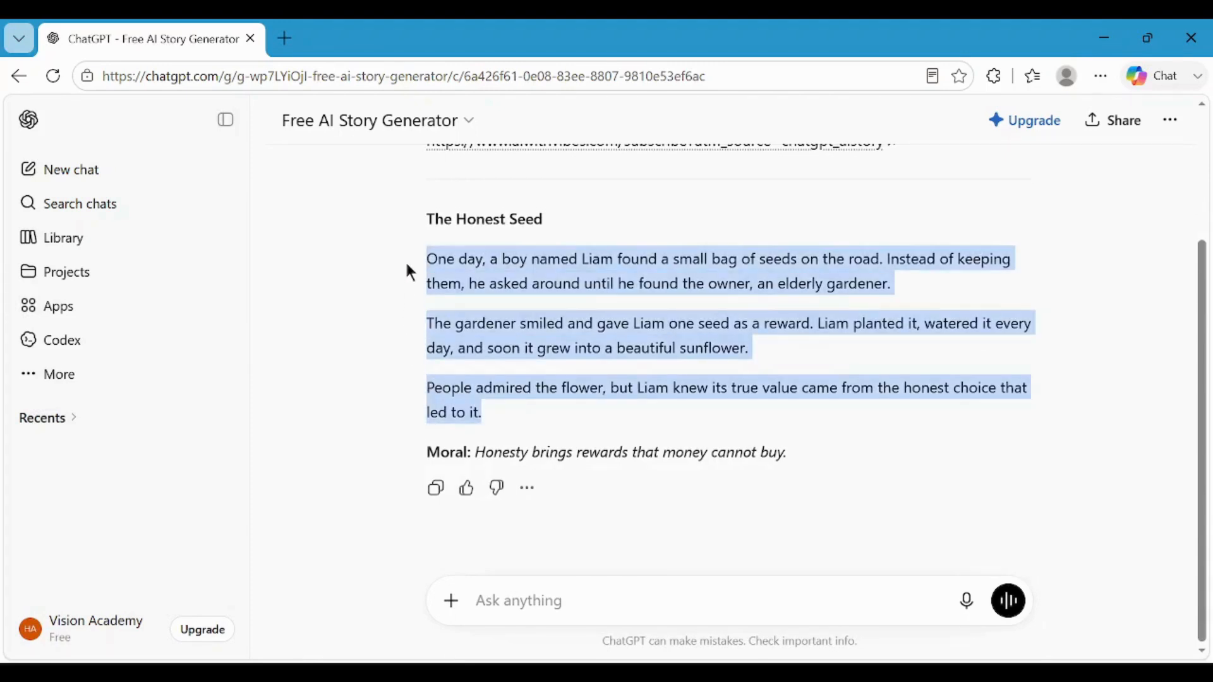
{"action": "left_click", "coordinate": [451, 191]}
Search Google for "google ai studio" in a new browser tab and open Google AI Studio
{"action": "left_click", "coordinate": [284, 38]}
{"action": "type", "text": "g"}
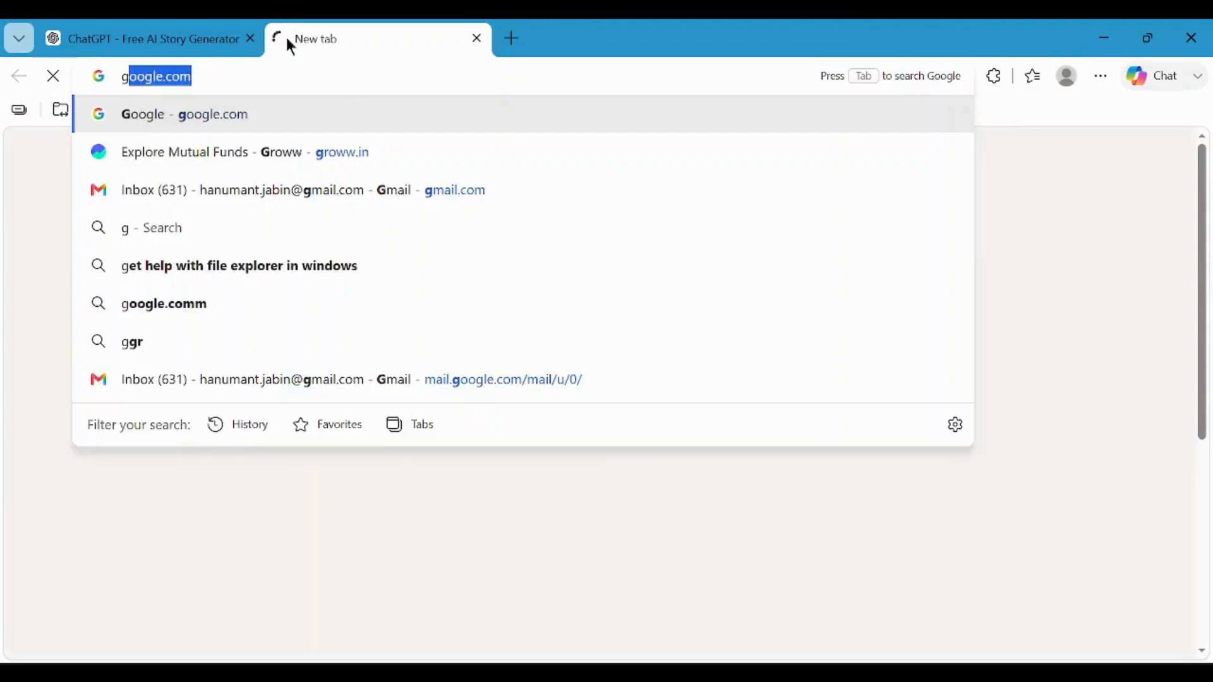
{"action": "key", "text": "Return"}
{"action": "type", "text": "google"}
{"action": "key", "text": "Down"}
{"action": "key", "text": "Return"}
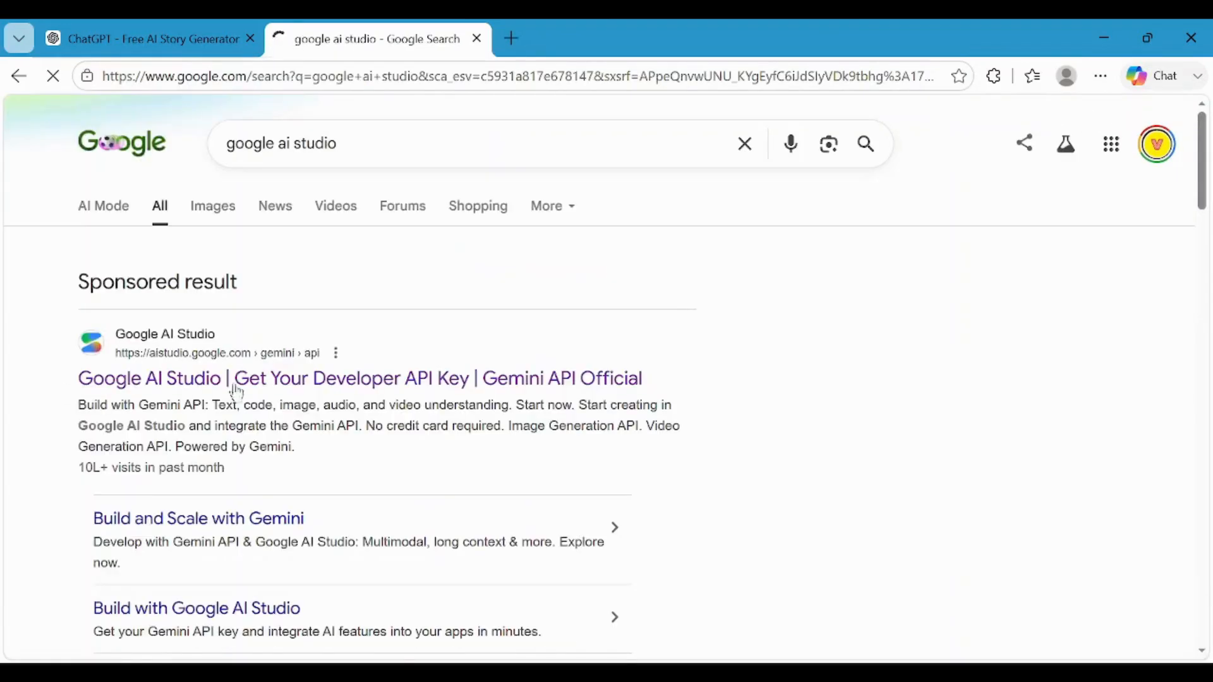
{"action": "left_click", "coordinate": [265, 376]}
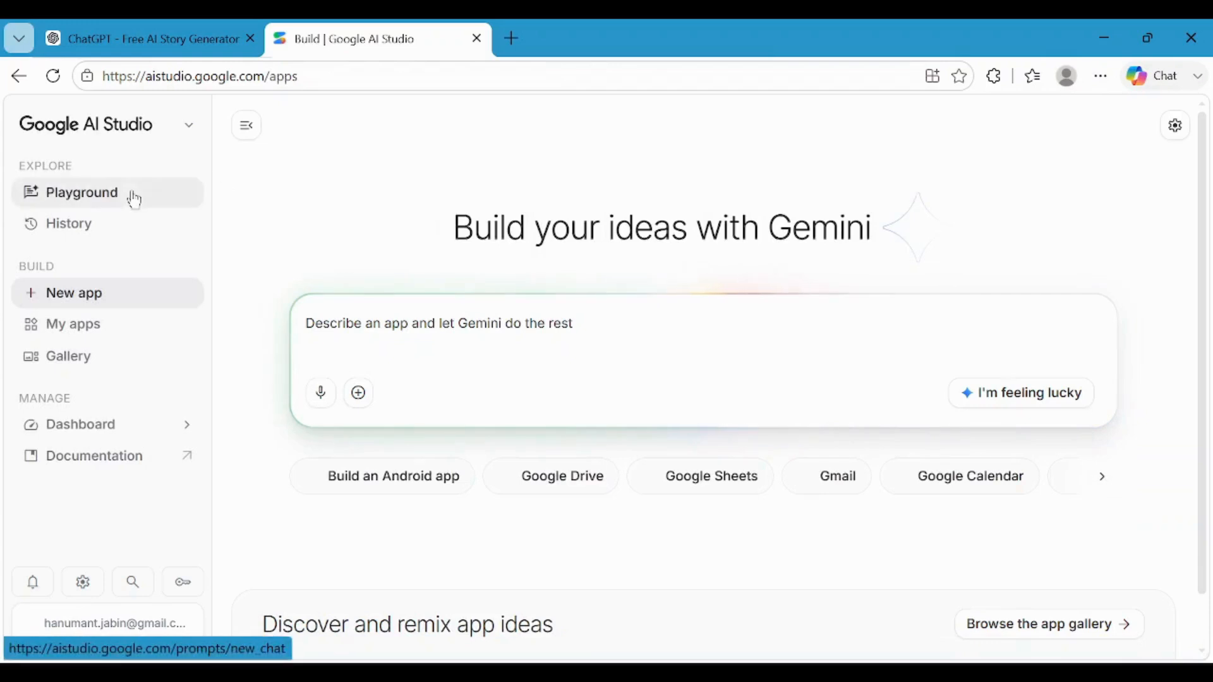
Select the Gemini 2.5 Pro Preview TTS model in the Playground and paste the copied story into the Speaker 1 block
{"action": "left_click", "coordinate": [134, 200]}
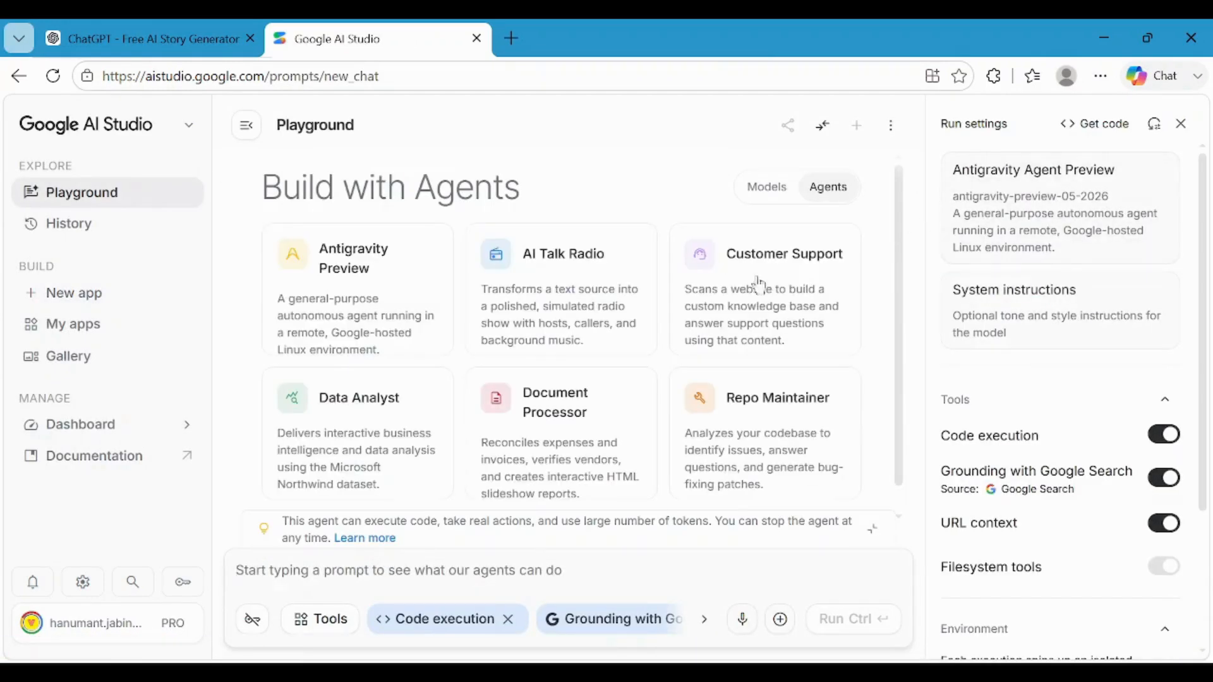
{"action": "left_click", "coordinate": [761, 188]}
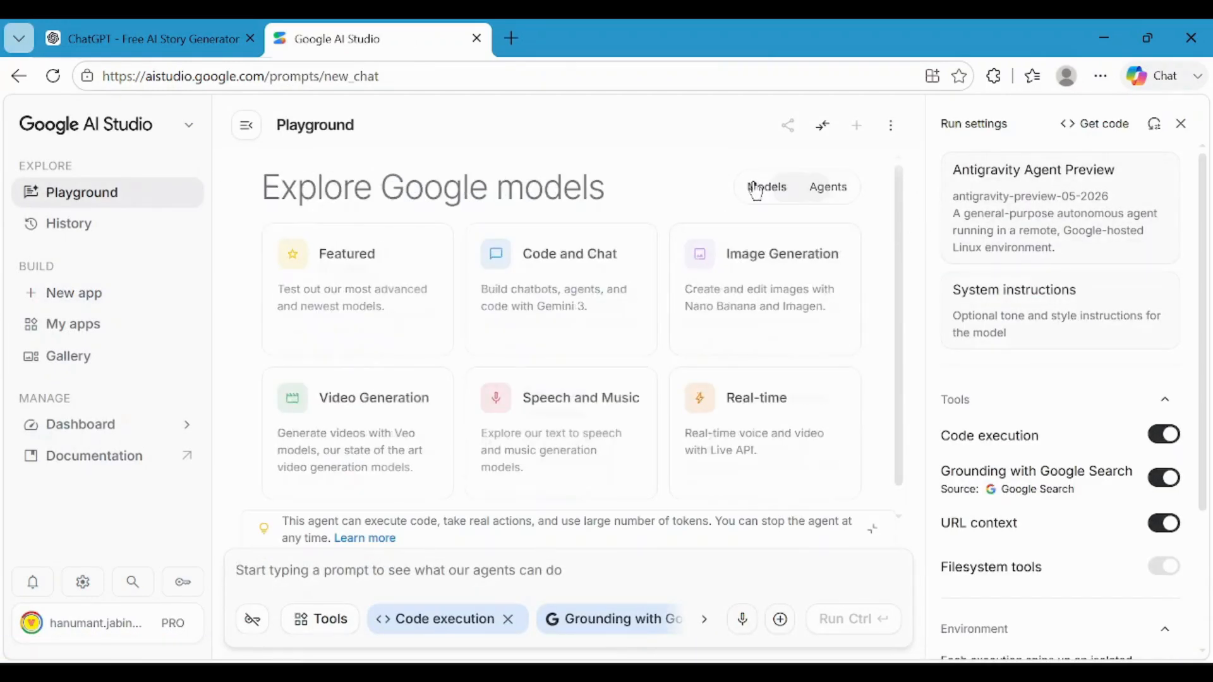
{"action": "left_click", "coordinate": [555, 431]}
{"action": "left_click", "coordinate": [553, 428]}
{"action": "left_click", "coordinate": [496, 226]}
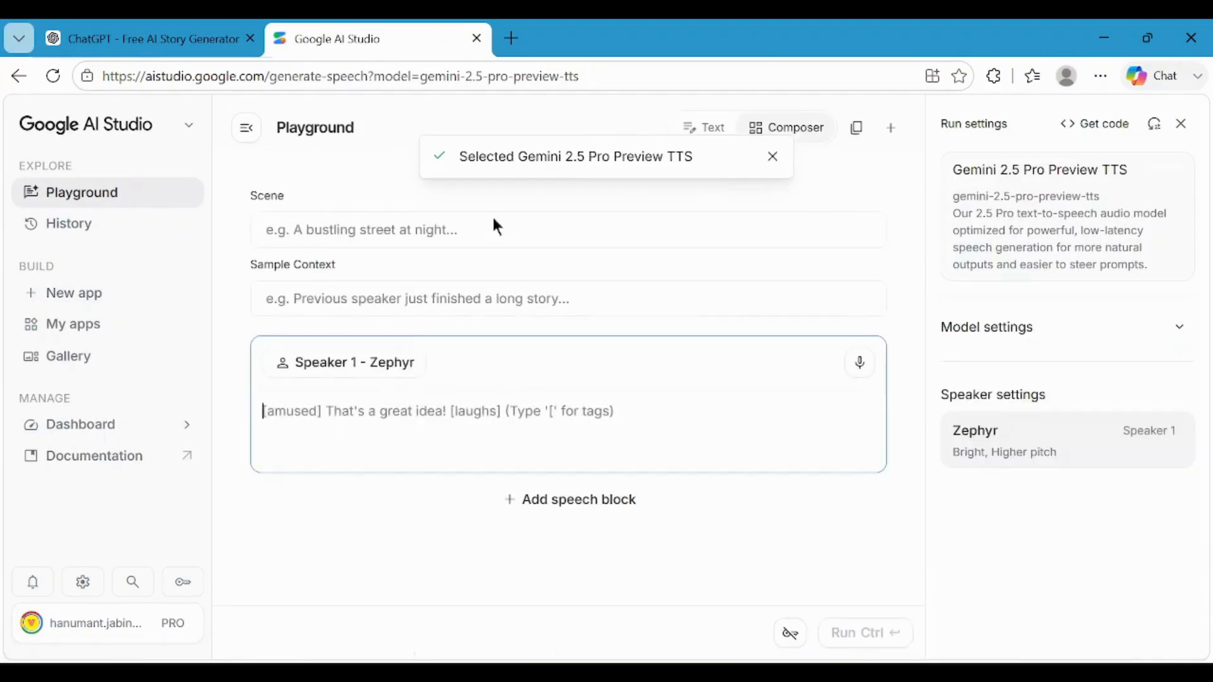
{"action": "key", "text": "ctrl+v"}
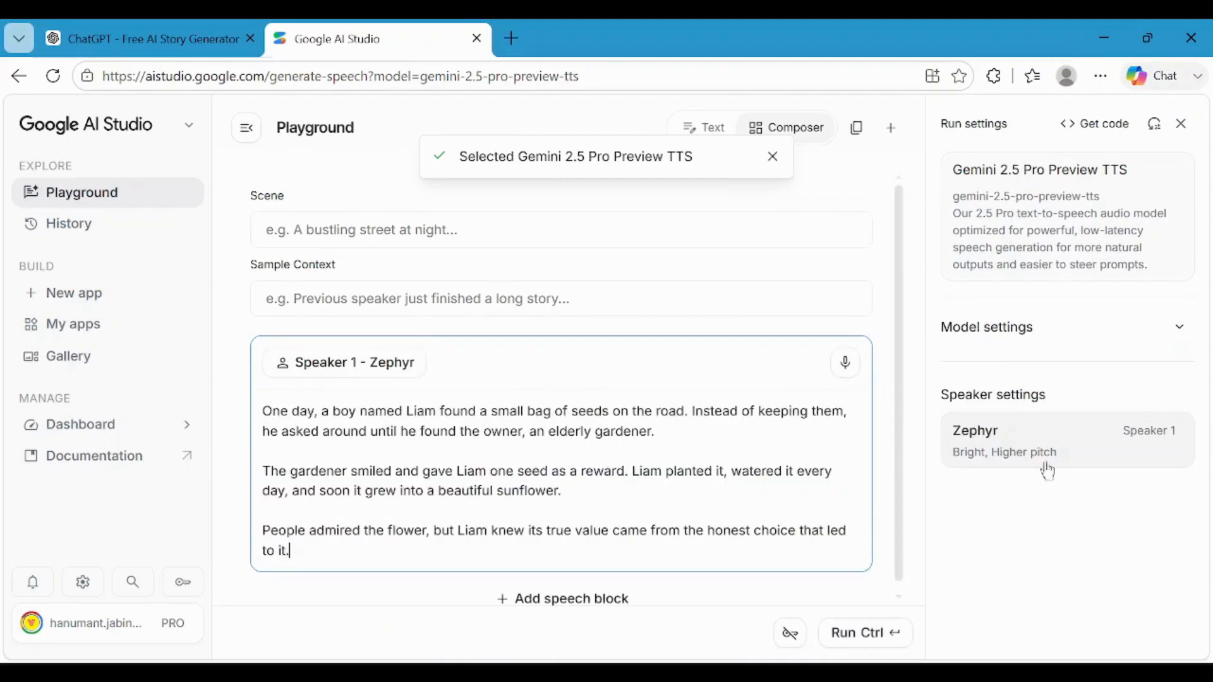
Find the Erinome voice in the speaker settings and assign it to Speaker 1
{"action": "left_click", "coordinate": [1033, 446]}
{"action": "left_click", "coordinate": [958, 434]}
{"action": "type", "text": "erin"}
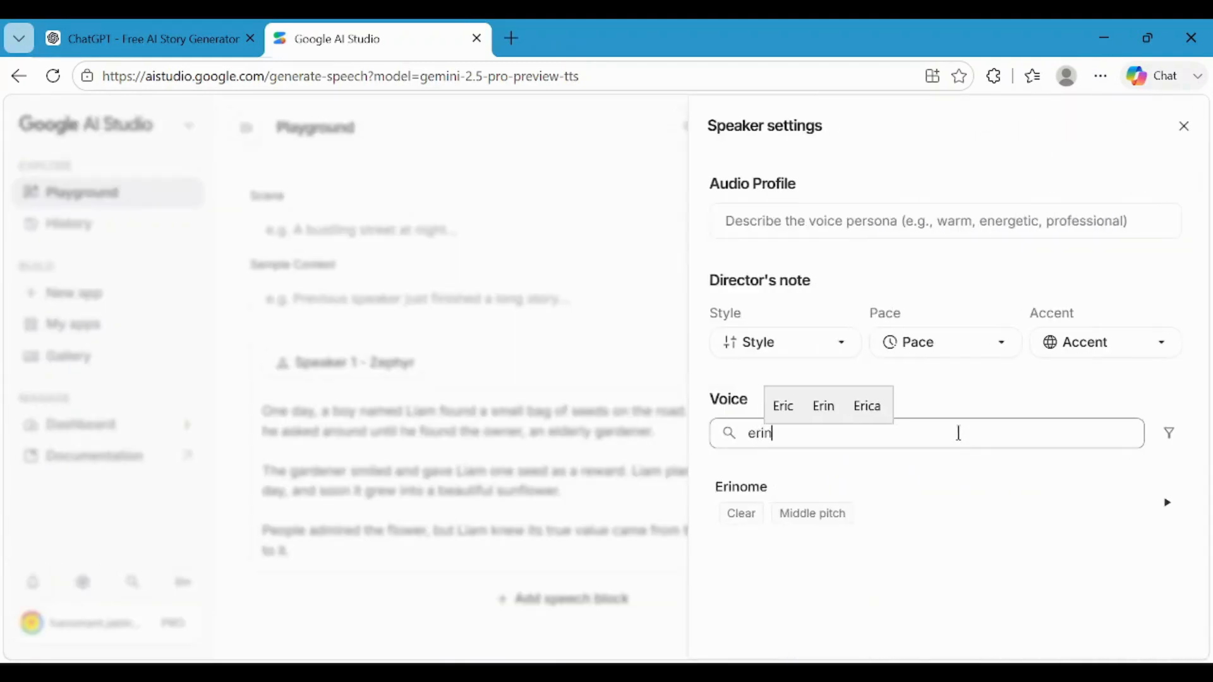
{"action": "left_click", "coordinate": [772, 491]}
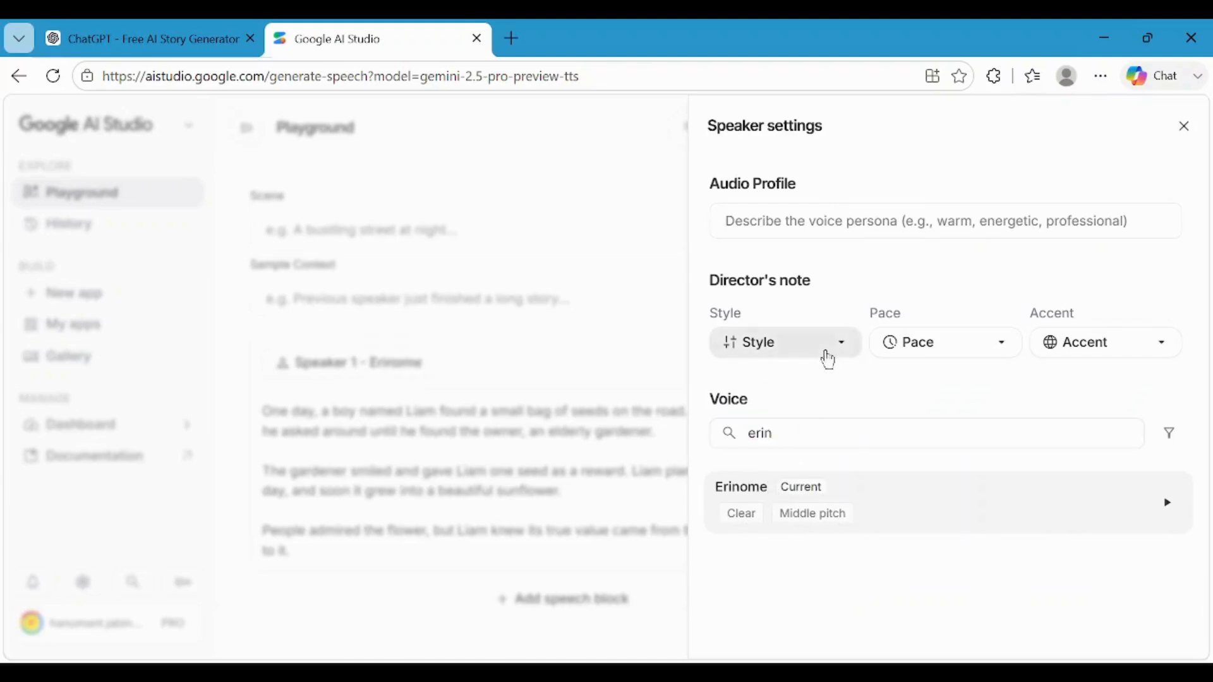
Set Speaker 1's style to Newscaster, pace to Natural and accent to American (South), and close the speaker settings
{"action": "left_click", "coordinate": [832, 354]}
{"action": "left_click", "coordinate": [805, 340]}
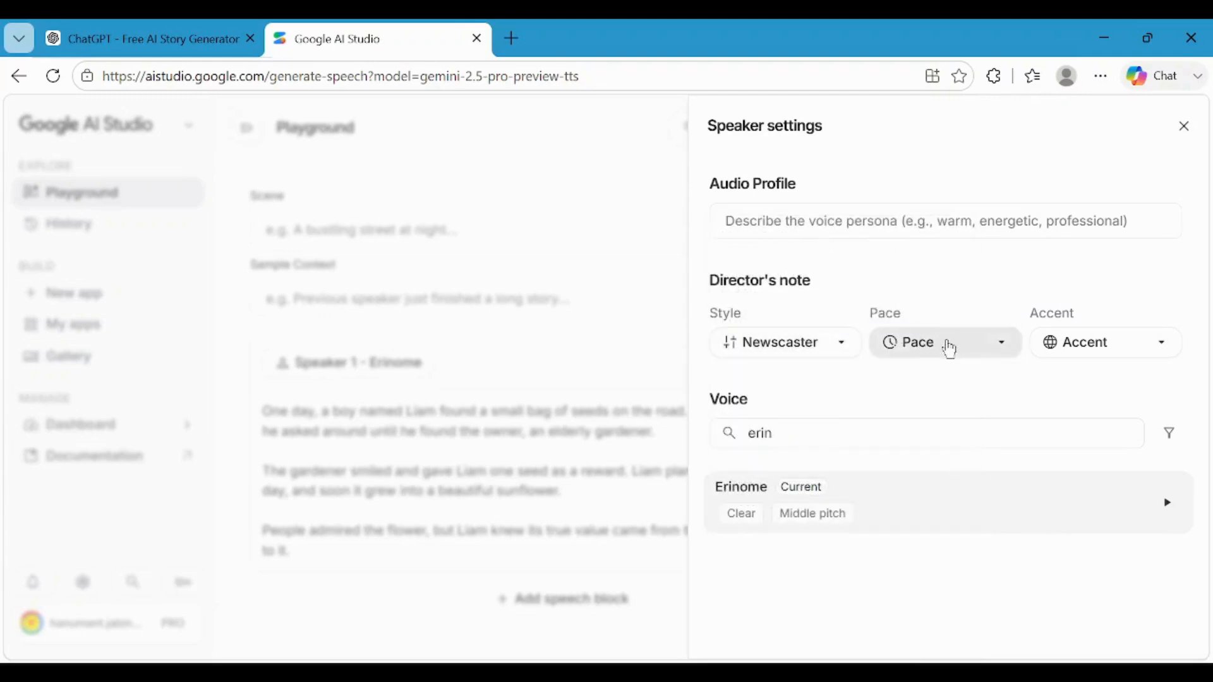
{"action": "left_click", "coordinate": [954, 351]}
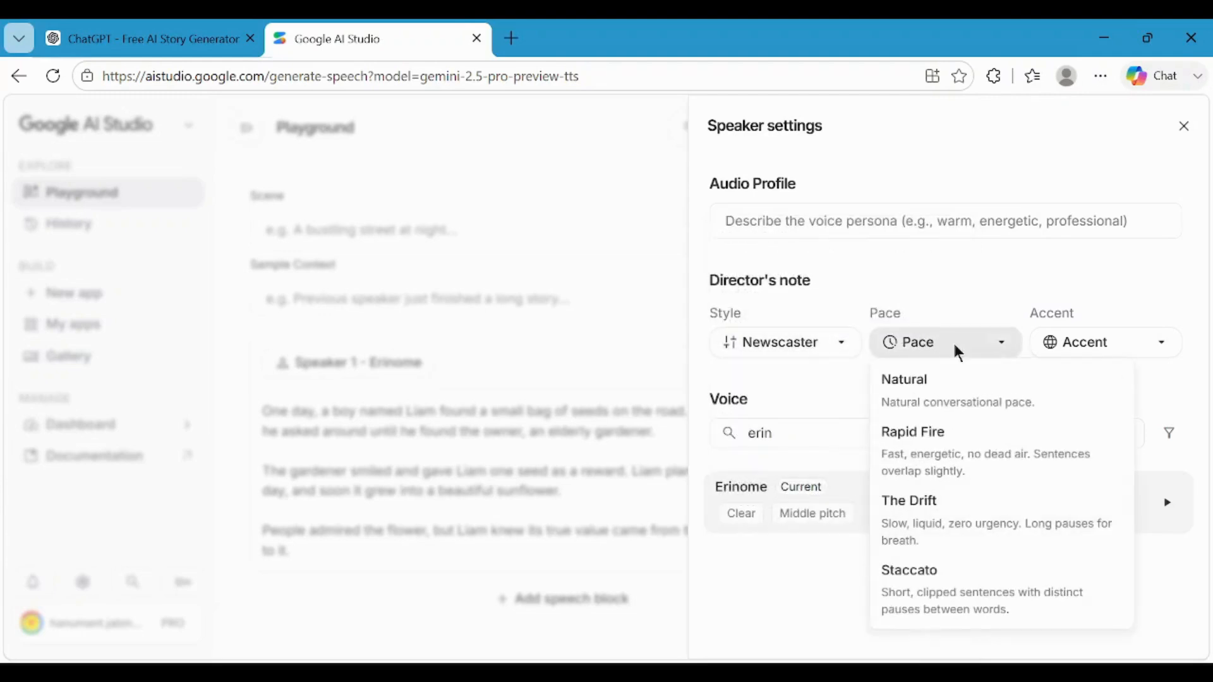
{"action": "left_click", "coordinate": [949, 384]}
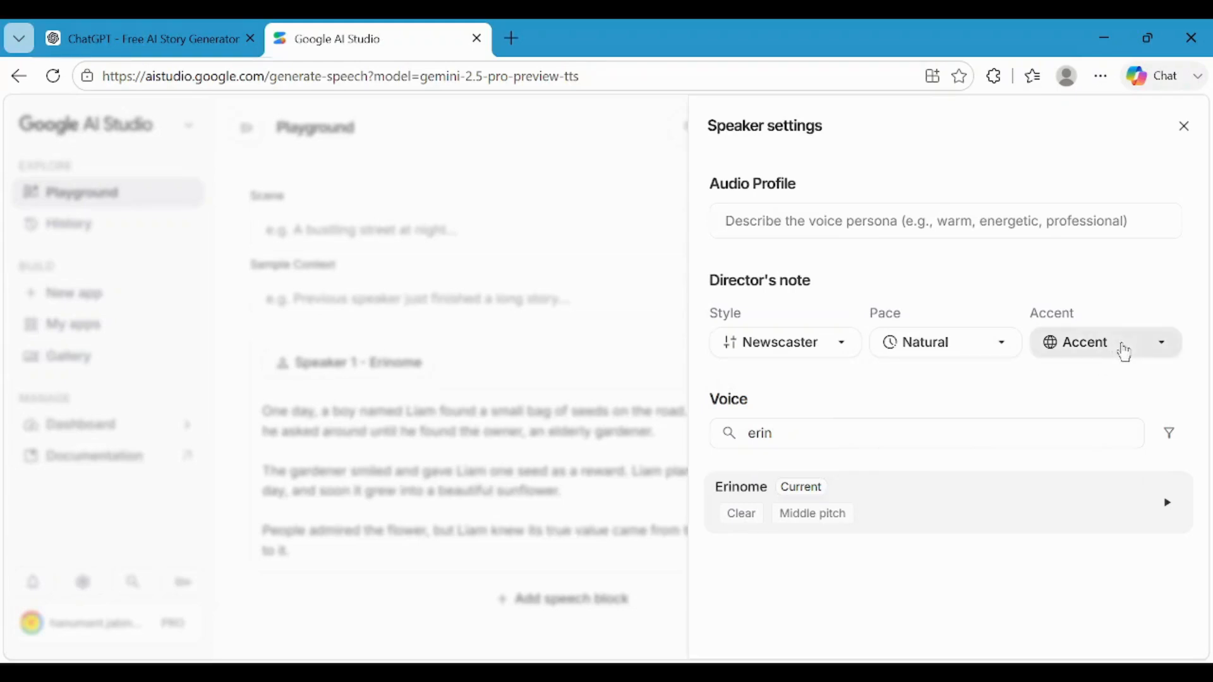
{"action": "left_click", "coordinate": [1114, 356]}
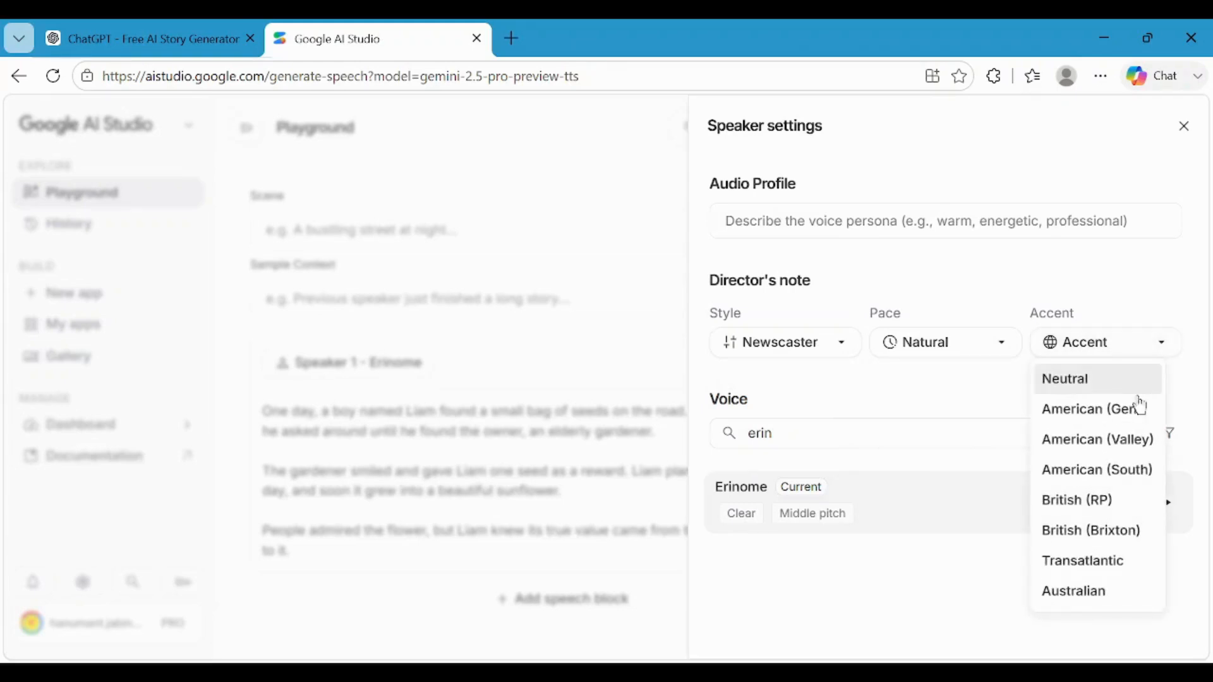
{"action": "left_click", "coordinate": [1116, 470]}
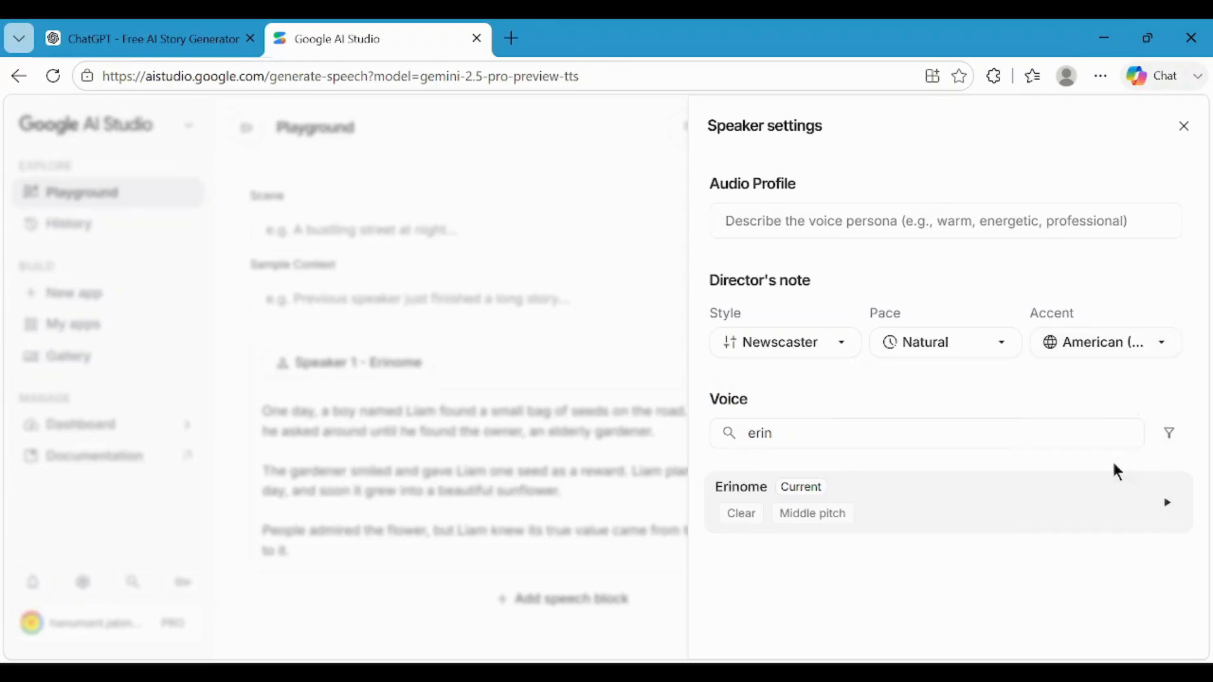
{"action": "left_click", "coordinate": [1184, 126]}
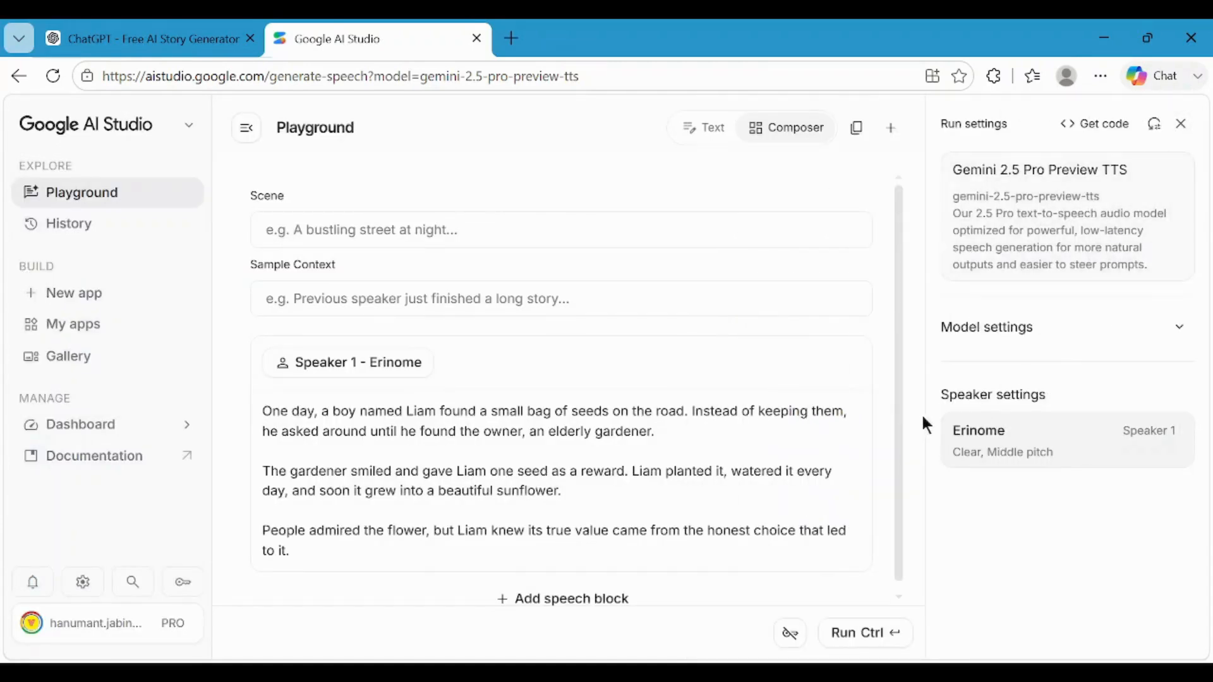
Generate the story's voice-over, pause its playback and download the audio
{"action": "left_click", "coordinate": [853, 638]}
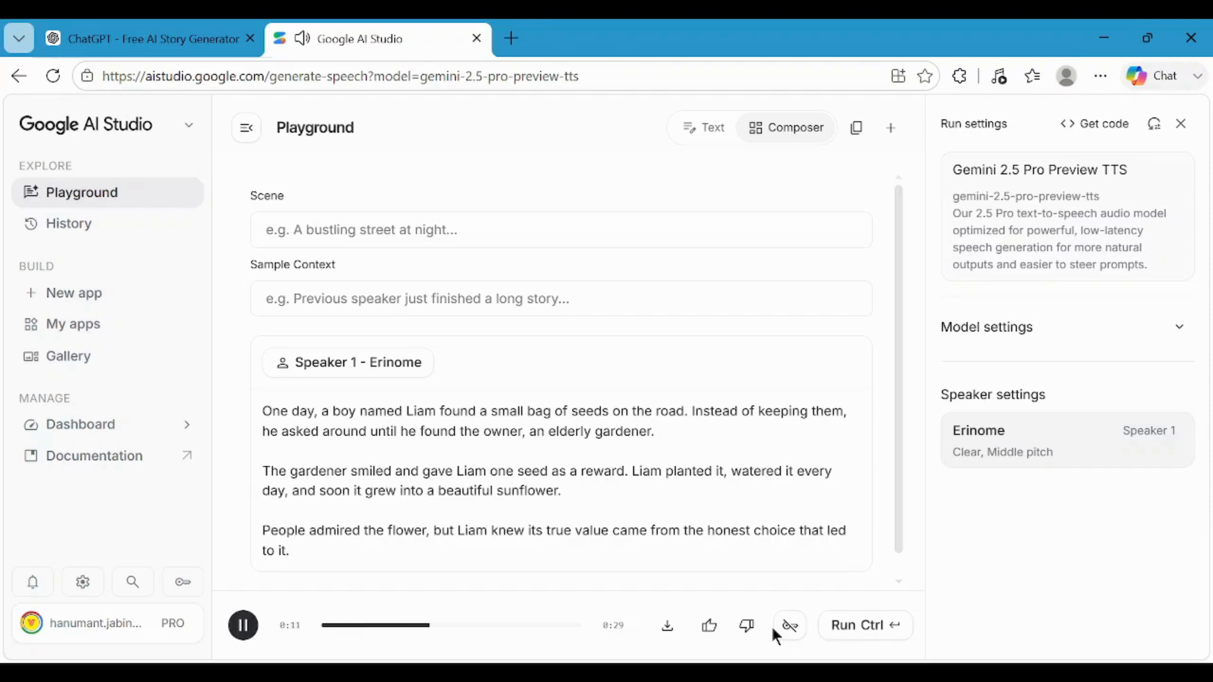
{"action": "left_click", "coordinate": [244, 627]}
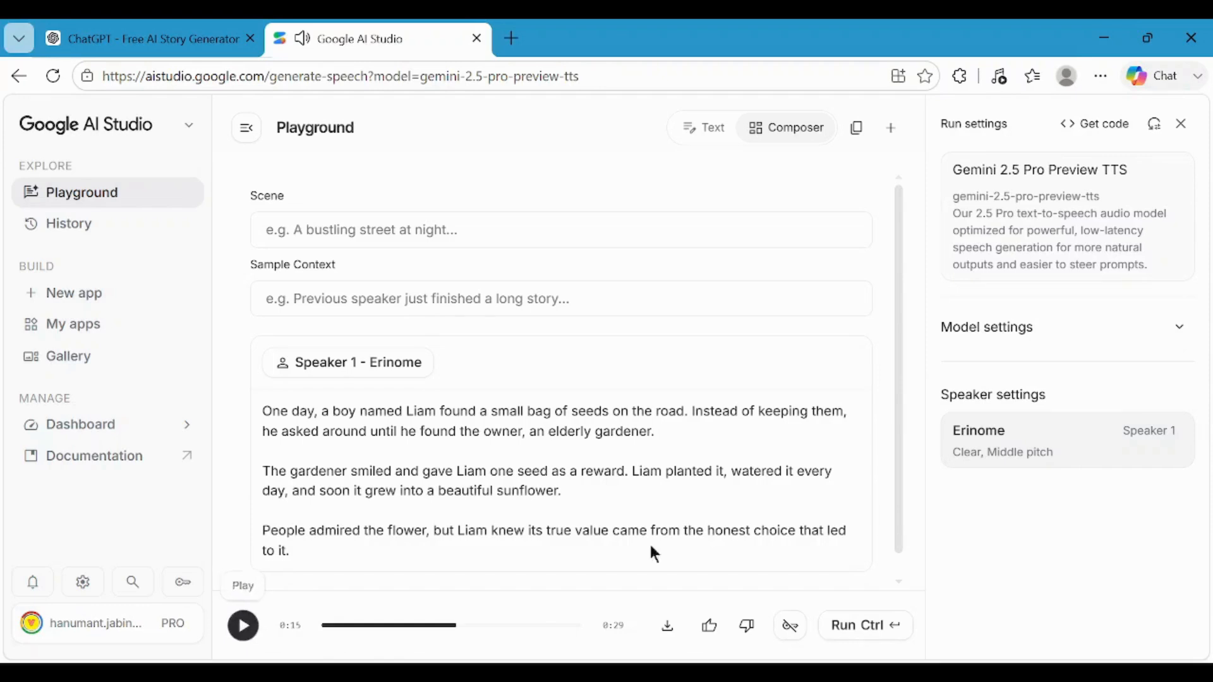
{"action": "left_click", "coordinate": [671, 629]}
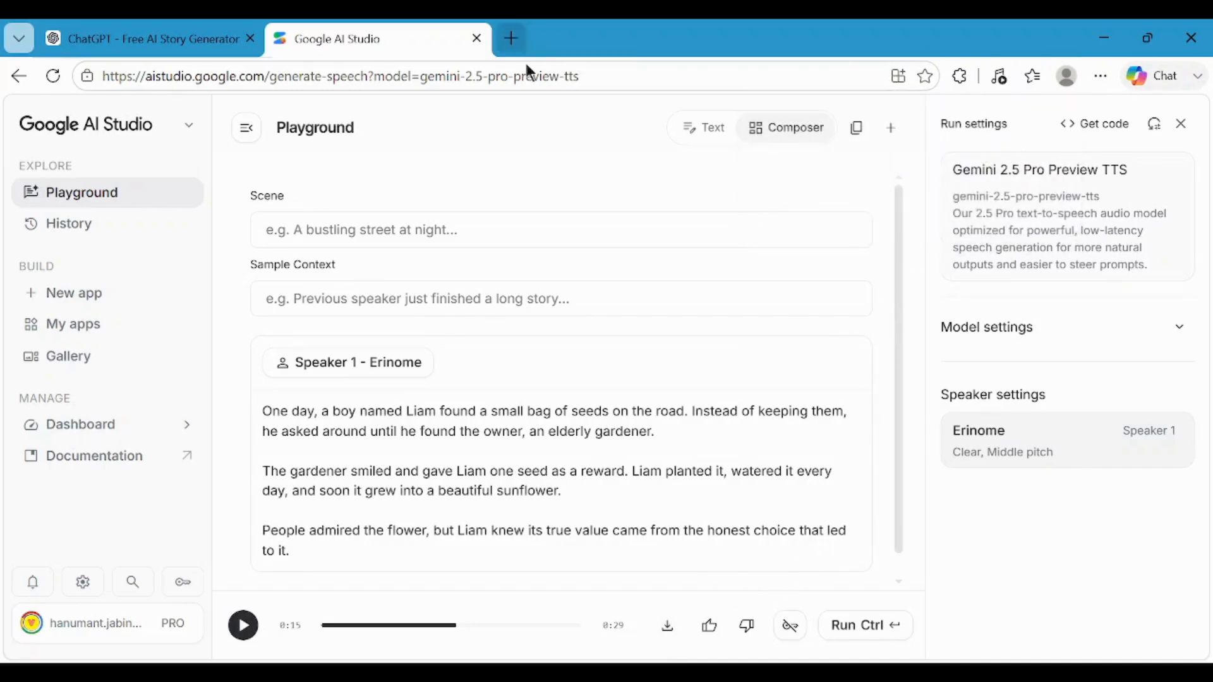
Return to the ChatGPT story chat and request "Give me the image prompts for this entire script with character style prompt."
{"action": "left_click", "coordinate": [166, 43]}
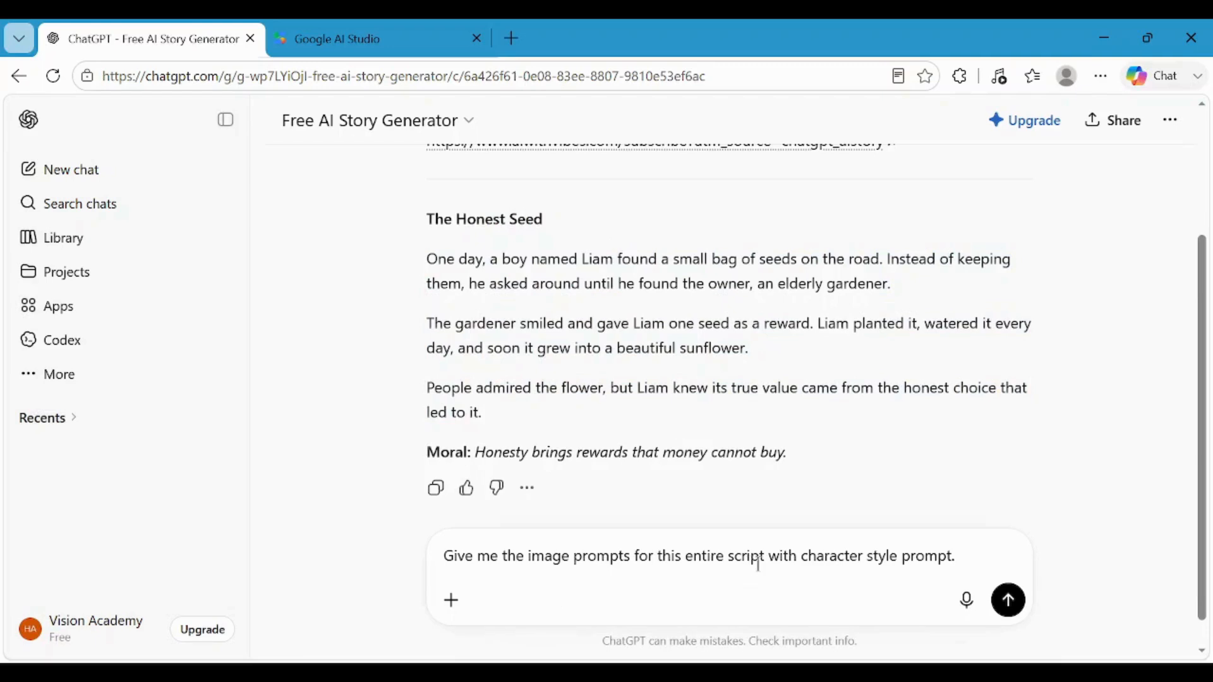
{"action": "left_click", "coordinate": [1015, 617]}
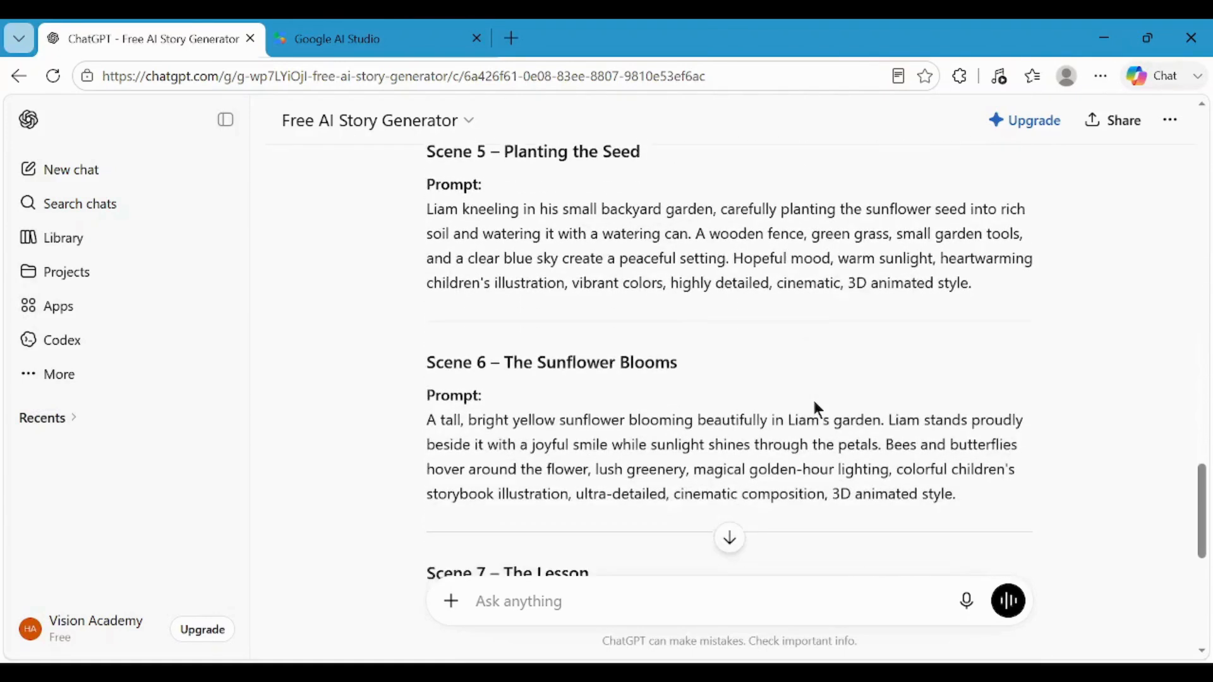
Copy the boy, elderly gardener and art style descriptions from the generated image prompts
{"action": "scroll", "coordinate": [813, 398], "scroll_direction": "down", "scroll_amount": 5}
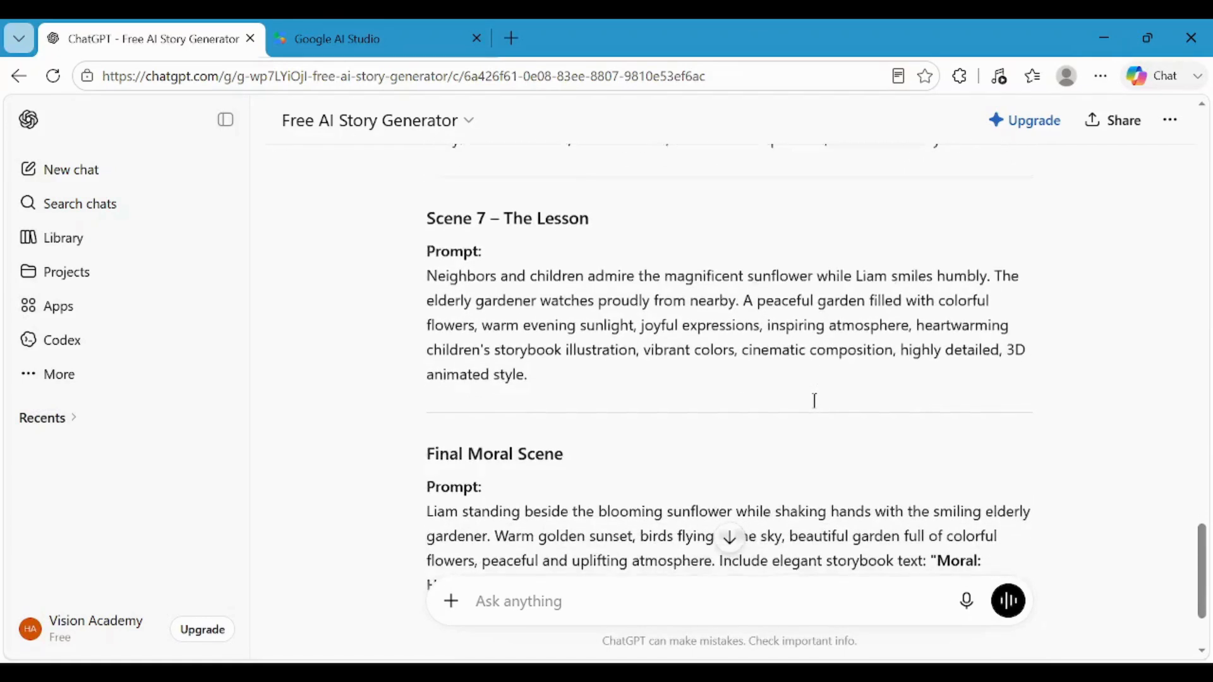
{"action": "scroll", "coordinate": [814, 401], "scroll_direction": "up", "scroll_amount": 15}
{"action": "left_click_drag", "start_coordinate": [525, 498], "coordinate": [426, 239]}
{"action": "key", "text": "ctrl+c"}
{"action": "right_click", "coordinate": [473, 270]}
{"action": "left_click", "coordinate": [526, 280]}
Search Google for "google flow" in a new browser tab, open Google Flow and create a new project
{"action": "left_click", "coordinate": [512, 38]}
{"action": "type", "text": "google flow"}
{"action": "key", "text": "Return"}
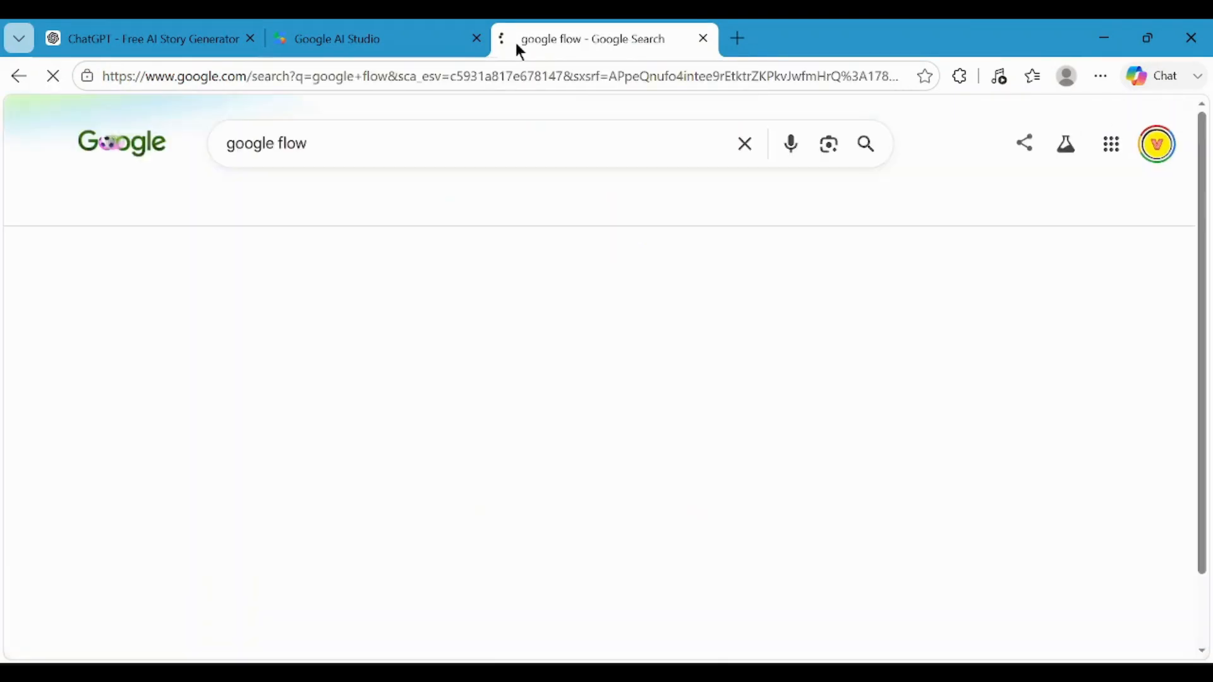
{"action": "left_click", "coordinate": [323, 307]}
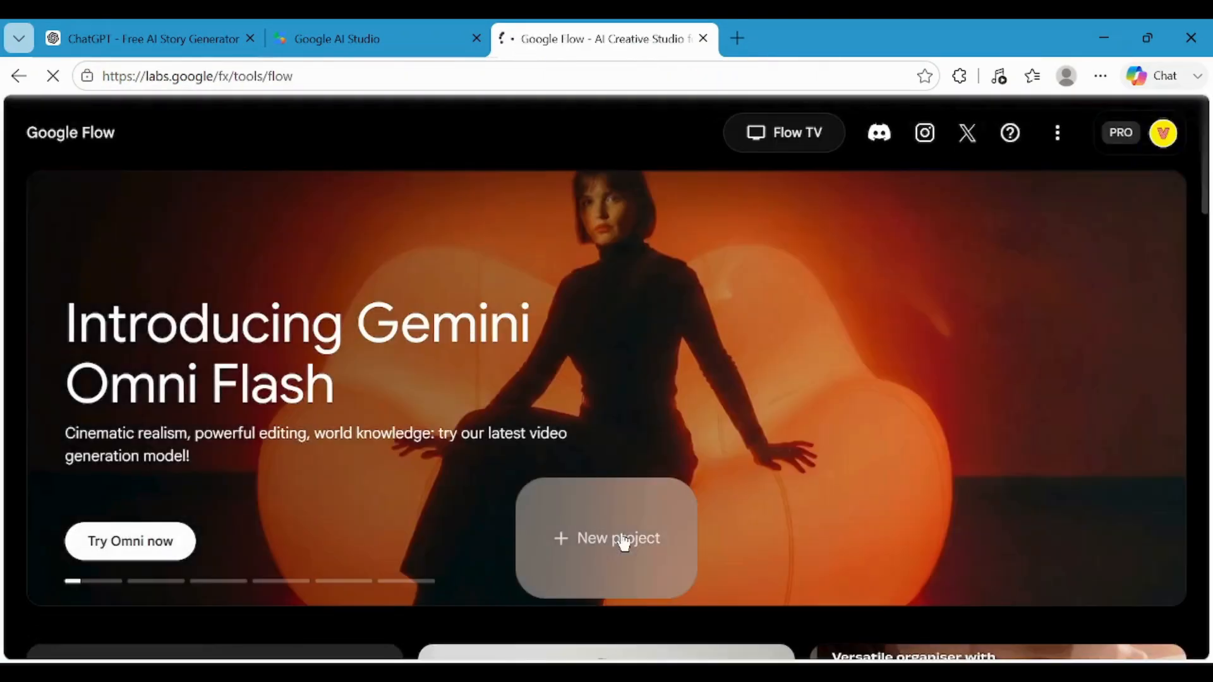
{"action": "left_click", "coordinate": [624, 541]}
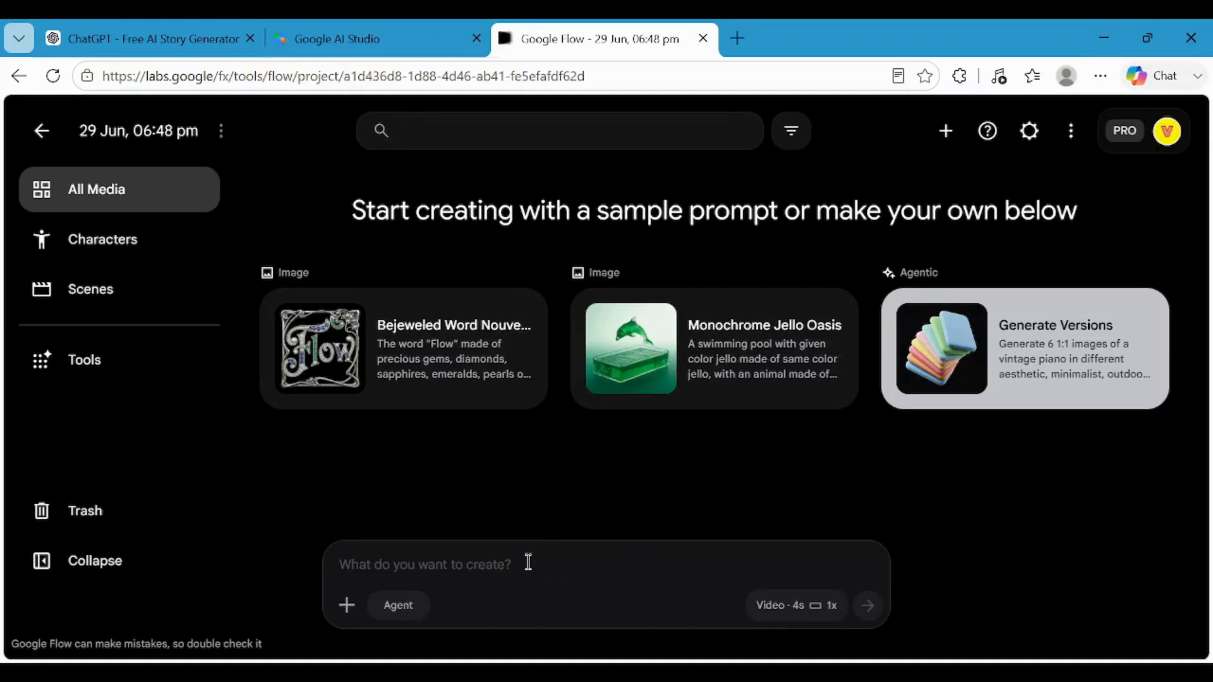
Paste the character and art style prompt and generate one 16:9 image from it with Nano Banana 2
{"action": "key", "text": "ctrl+v"}
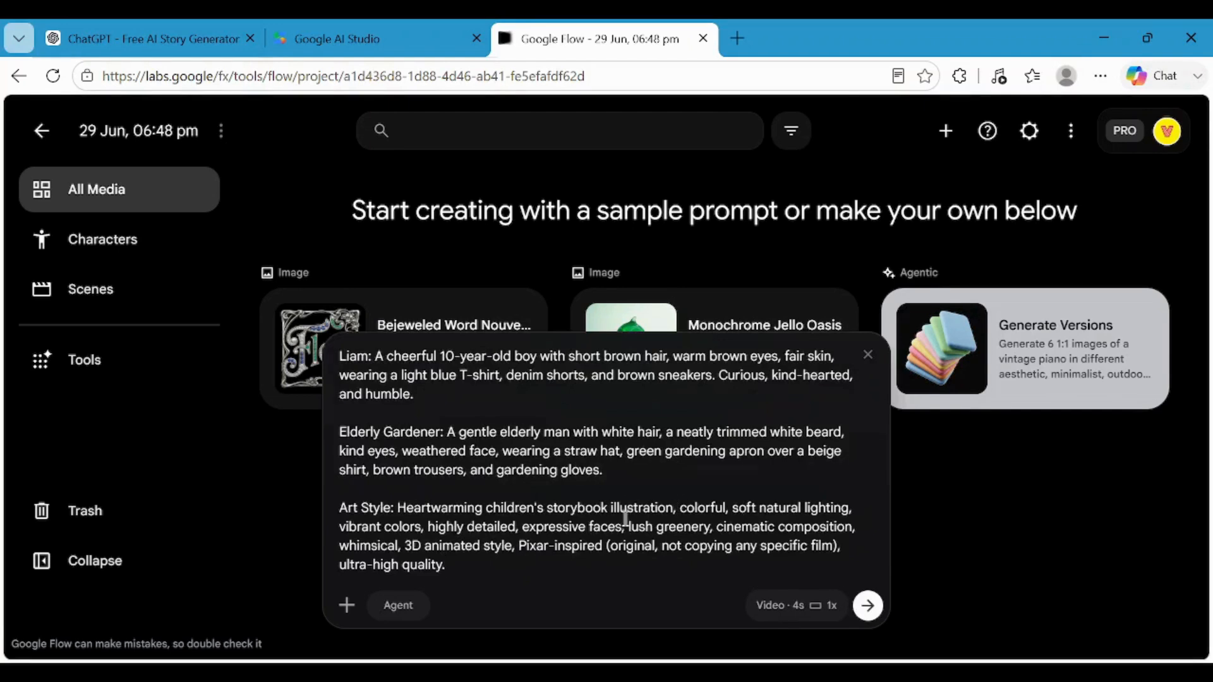
{"action": "left_click", "coordinate": [792, 608]}
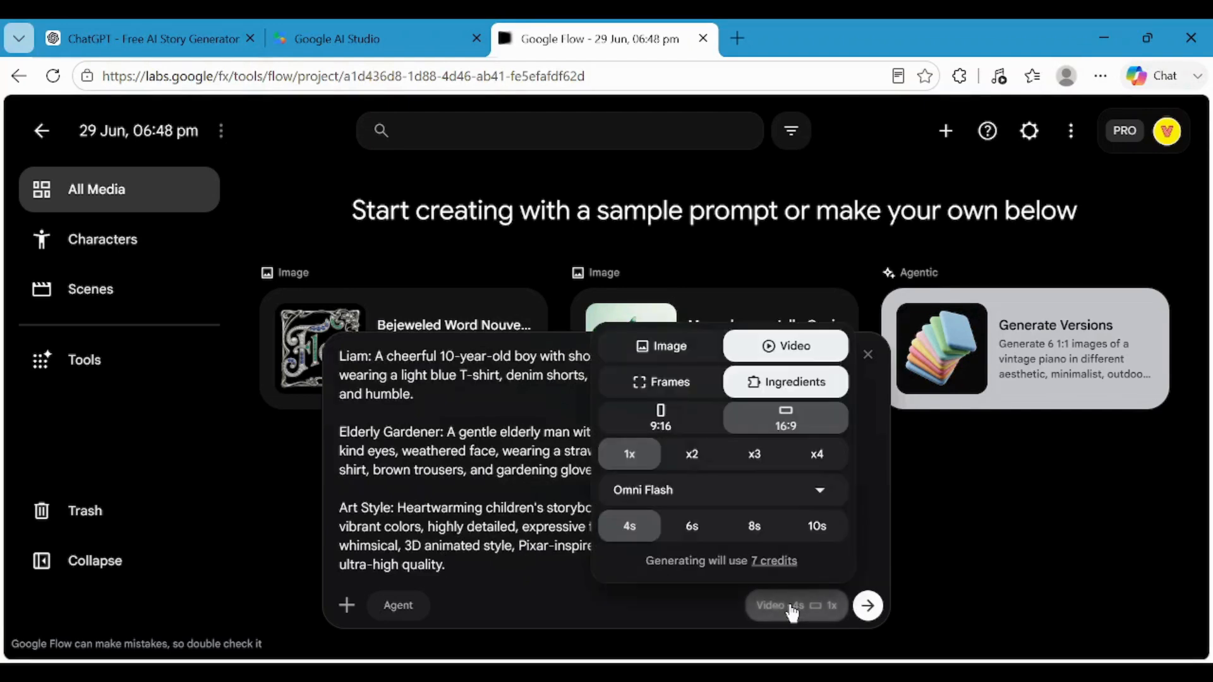
{"action": "left_click", "coordinate": [668, 349]}
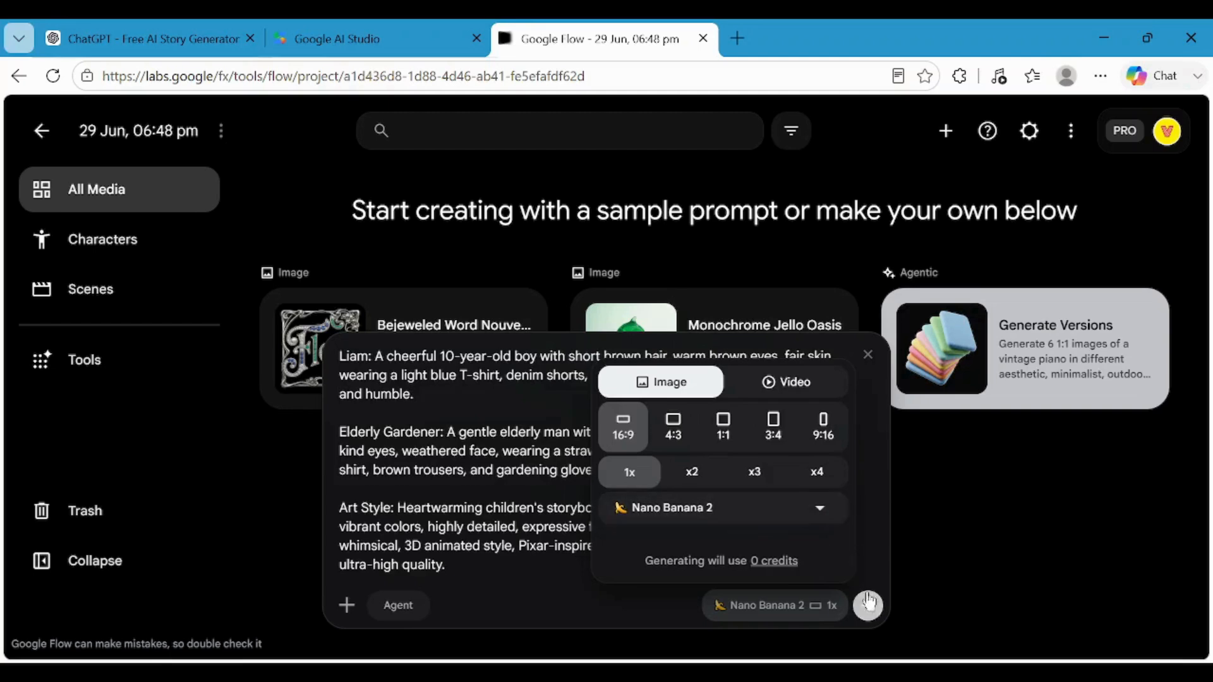
{"action": "left_click", "coordinate": [636, 601]}
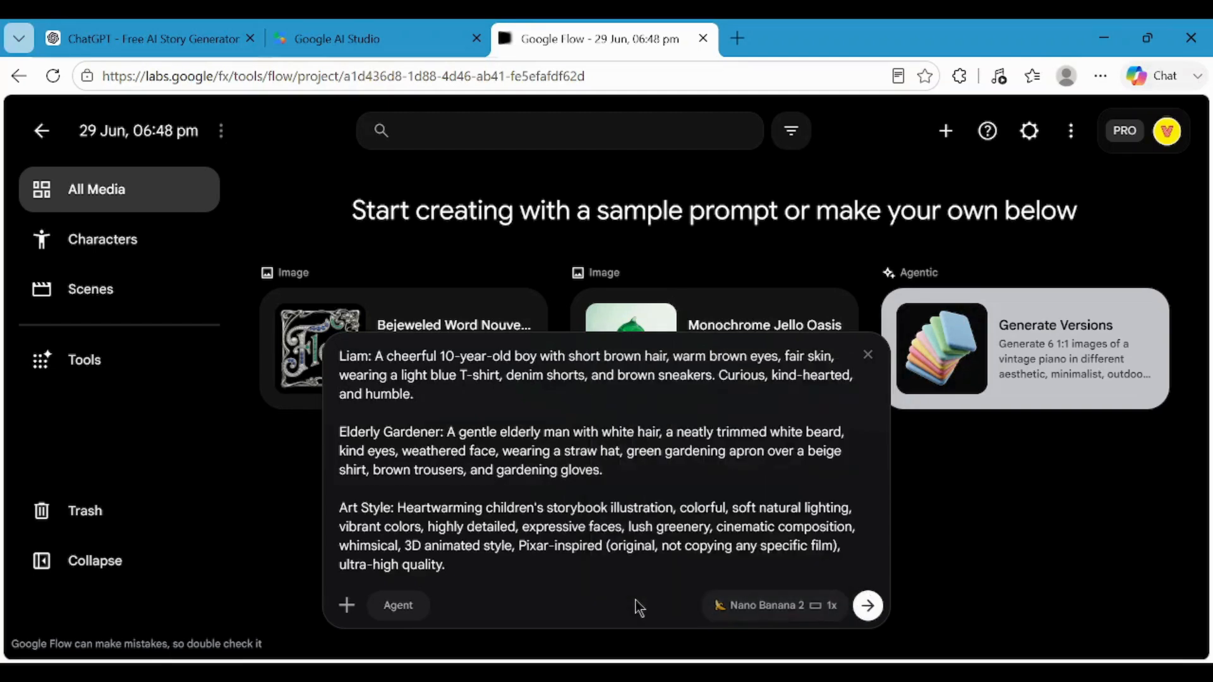
{"action": "left_click", "coordinate": [868, 606]}
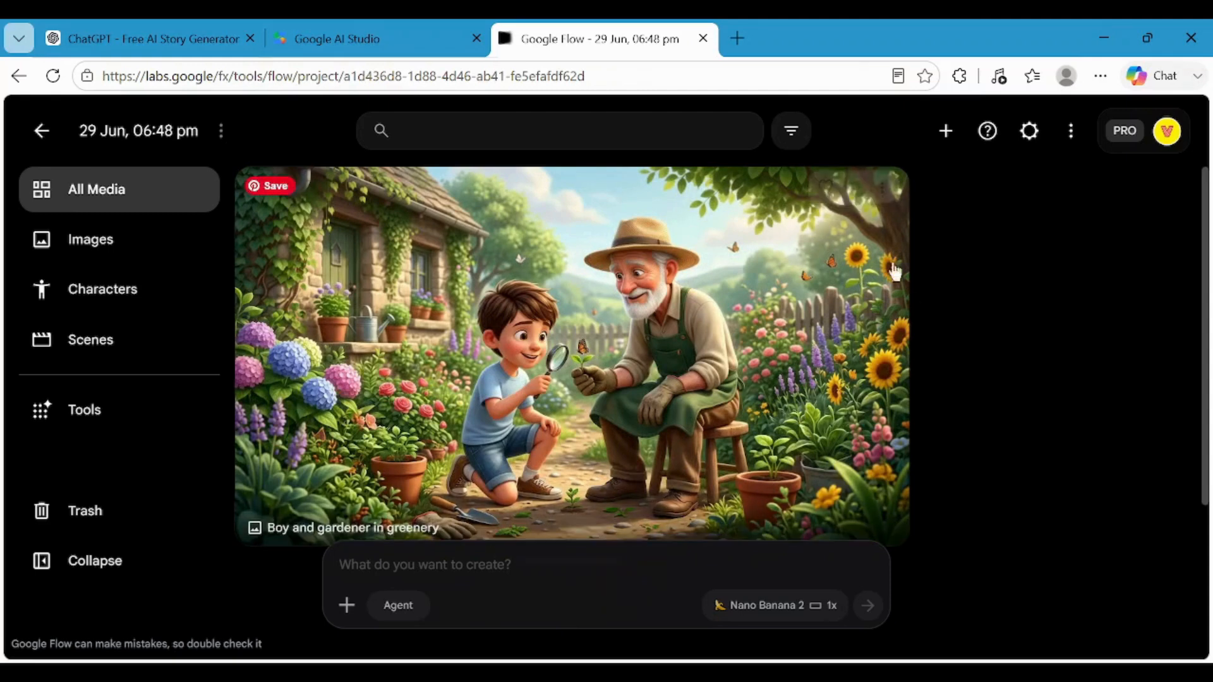
Download the generated boy and gardener image in the 2K upscaled size
{"action": "left_click", "coordinate": [896, 199]}
{"action": "mouse_move", "coordinate": [900, 324]}
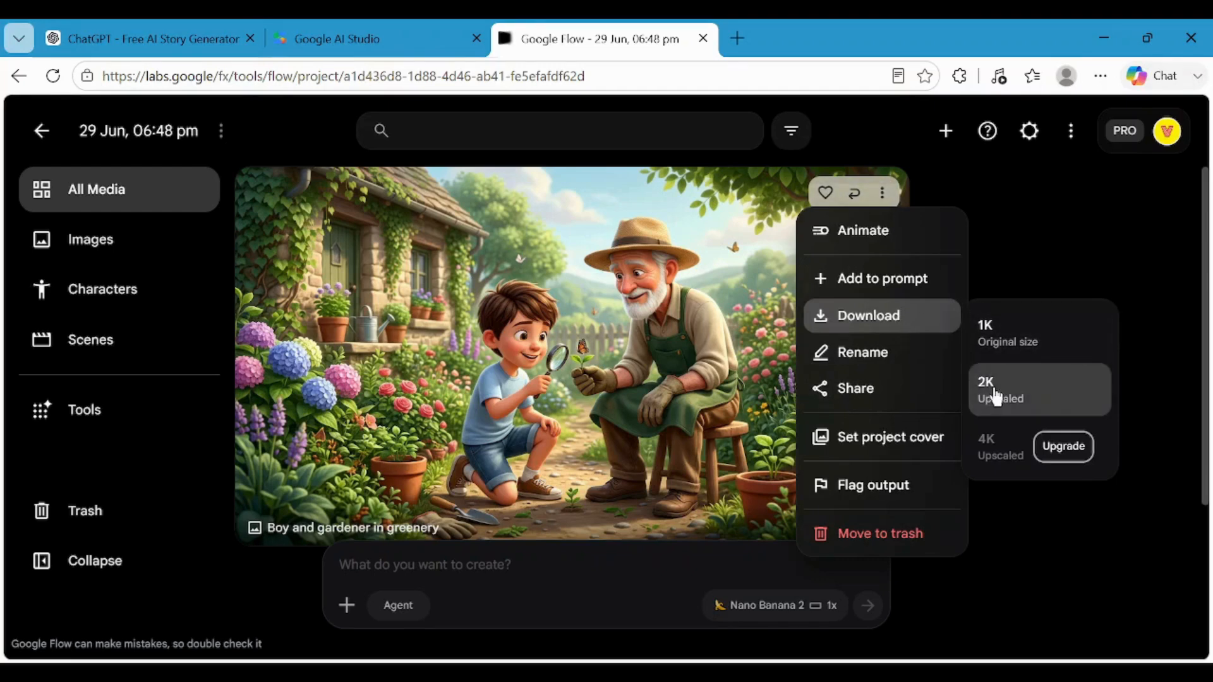
{"action": "left_click", "coordinate": [1031, 395]}
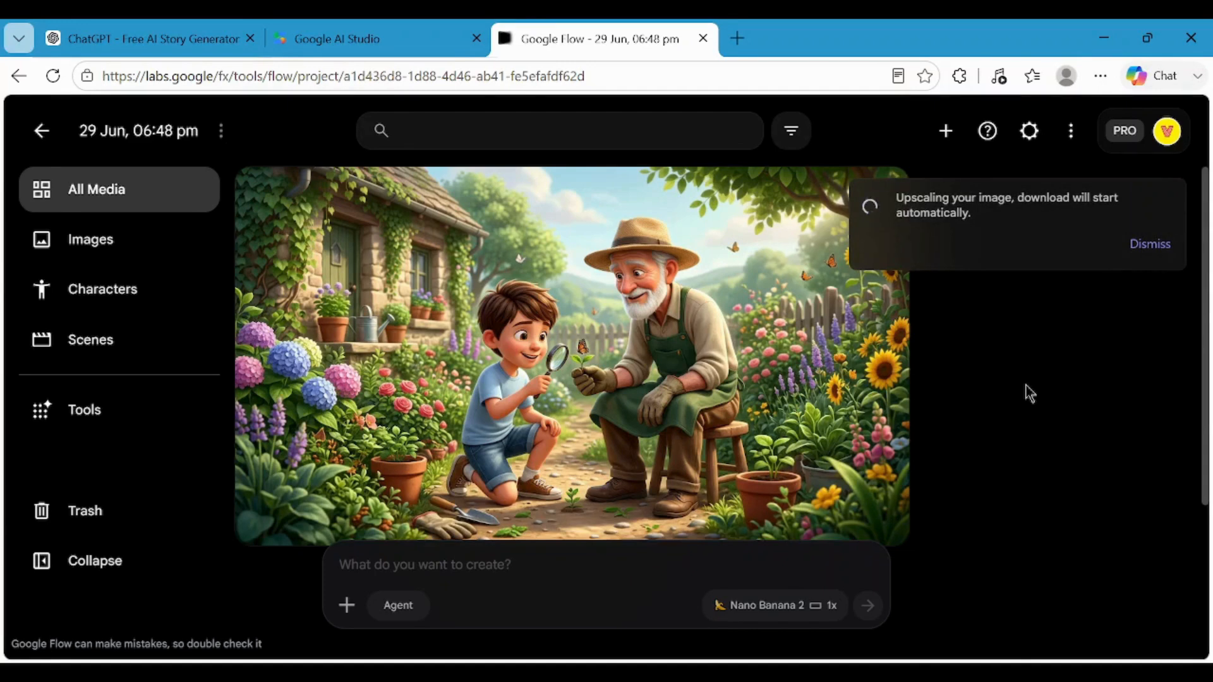
Create a new Google Flow project and attach the downloaded boy and gardener image to its prompt as a reference
{"action": "left_click", "coordinate": [42, 131]}
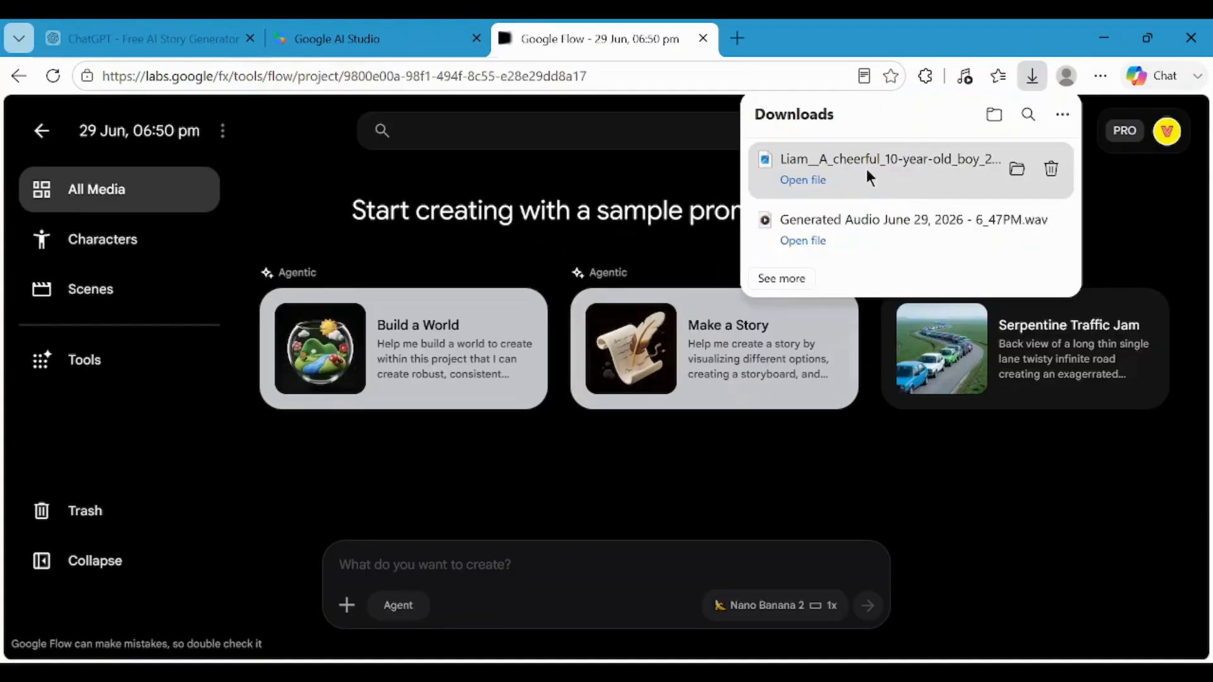
{"action": "left_click_drag", "start_coordinate": [863, 165], "coordinate": [569, 563]}
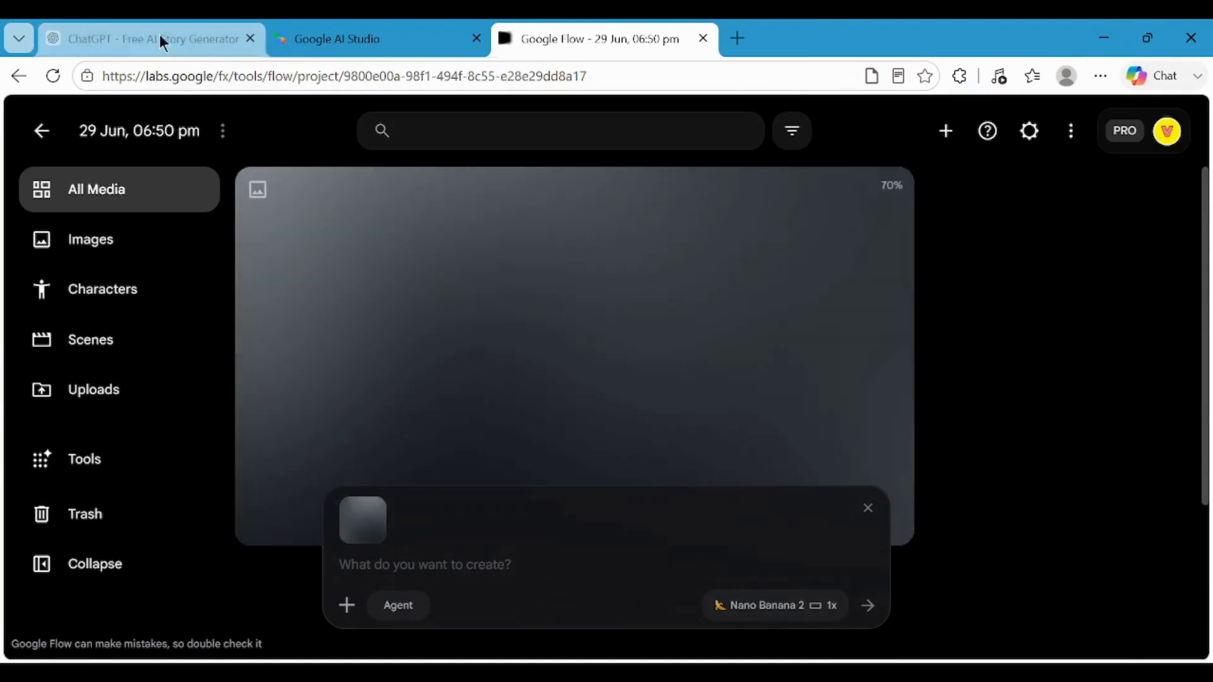
Copy all scene image prompts in ChatGPT, from Scene 1 through the Final Moral Scene, and paste them into the Google Flow prompt
{"action": "left_click", "coordinate": [159, 37]}
{"action": "scroll", "coordinate": [500, 367], "scroll_direction": "down", "scroll_amount": 3}
{"action": "left_click_drag", "start_coordinate": [427, 297], "coordinate": [1040, 481]}
{"action": "scroll", "coordinate": [664, 541], "scroll_direction": "down", "scroll_amount": 10}
{"action": "scroll", "coordinate": [664, 541], "scroll_direction": "down", "scroll_amount": 7}
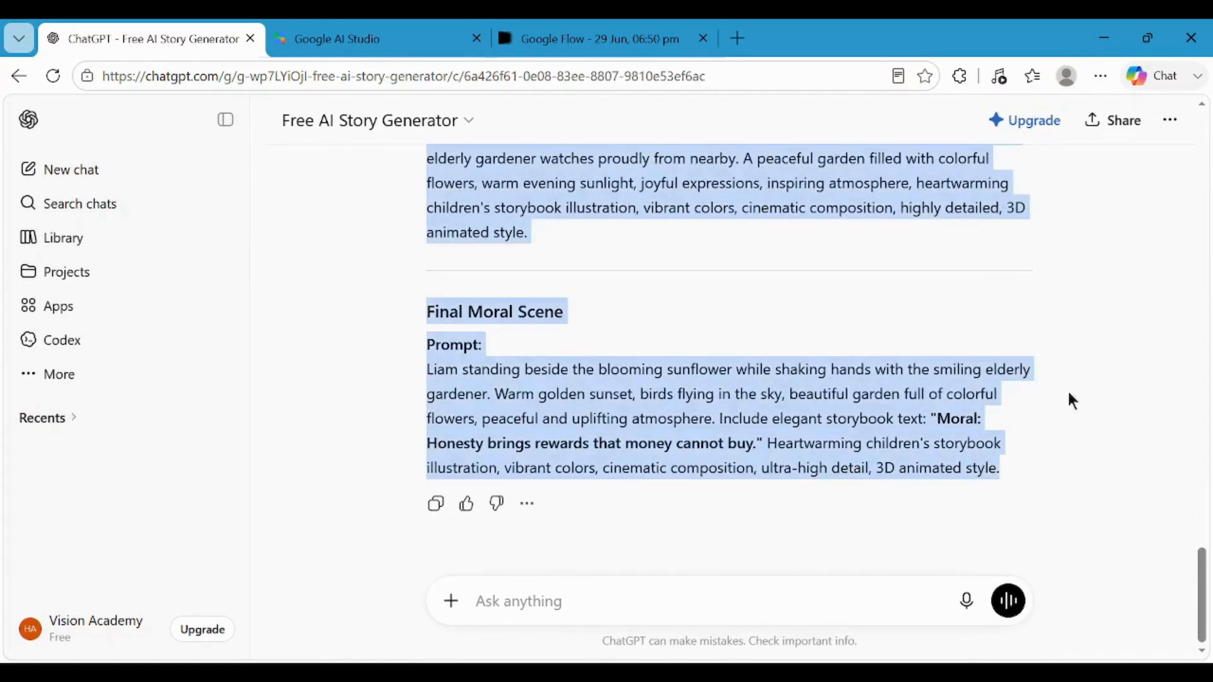
{"action": "left_click", "coordinate": [613, 32]}
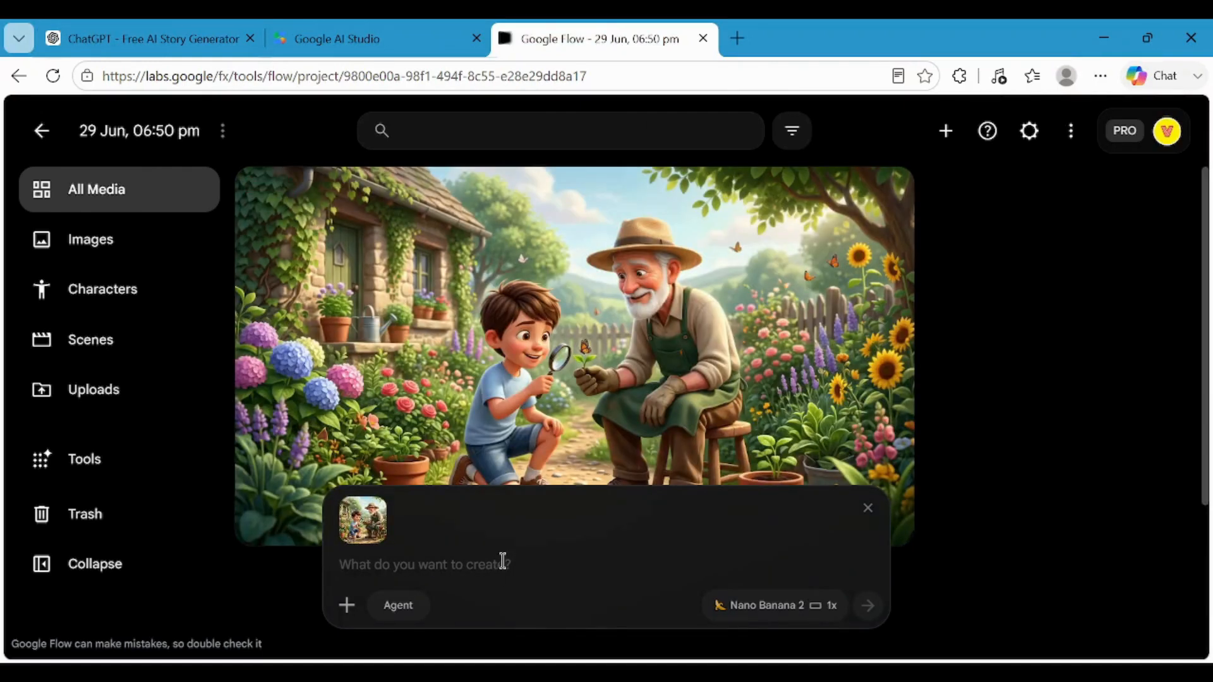
{"action": "key", "text": "ctrl+v"}
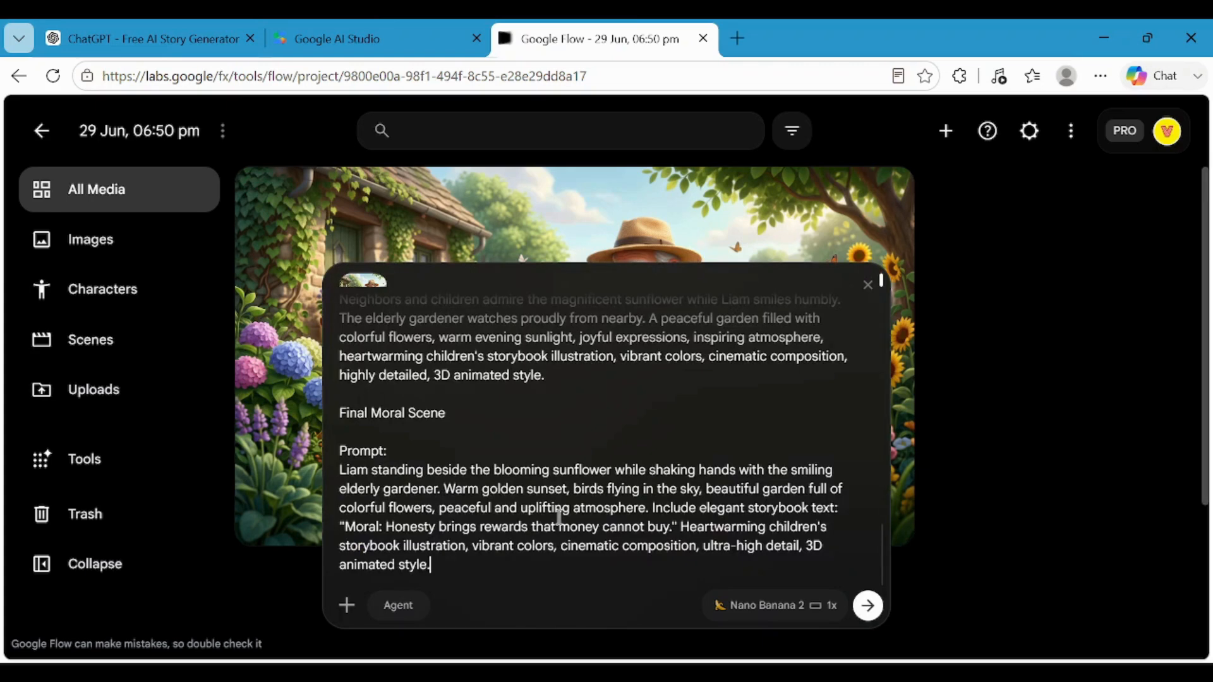
Generate the scene images in Agent mode with the image generation default saved as 1x
{"action": "left_click", "coordinate": [408, 610]}
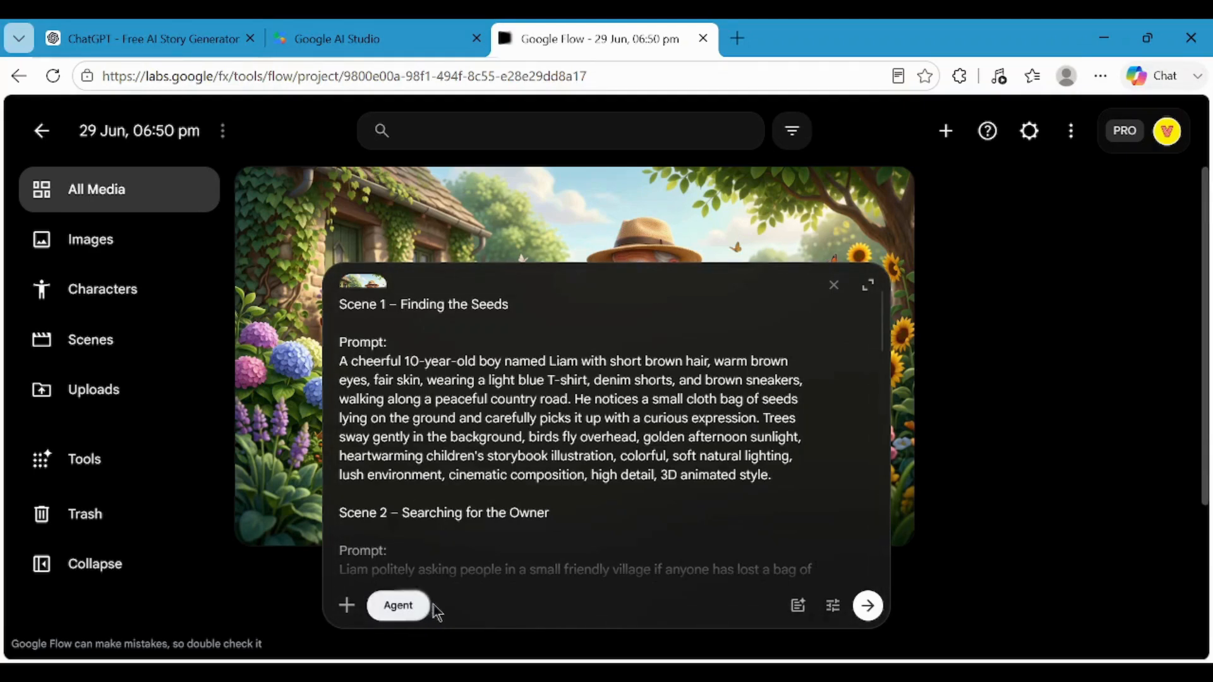
{"action": "left_click", "coordinate": [833, 606]}
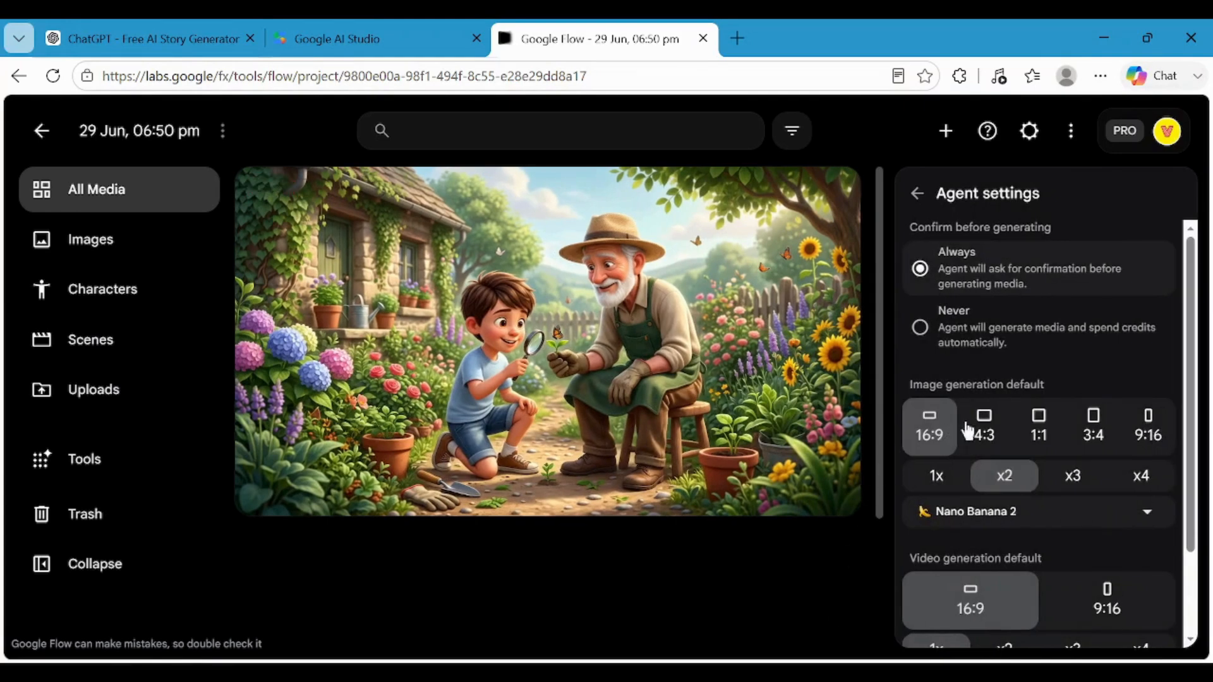
{"action": "left_click", "coordinate": [936, 478]}
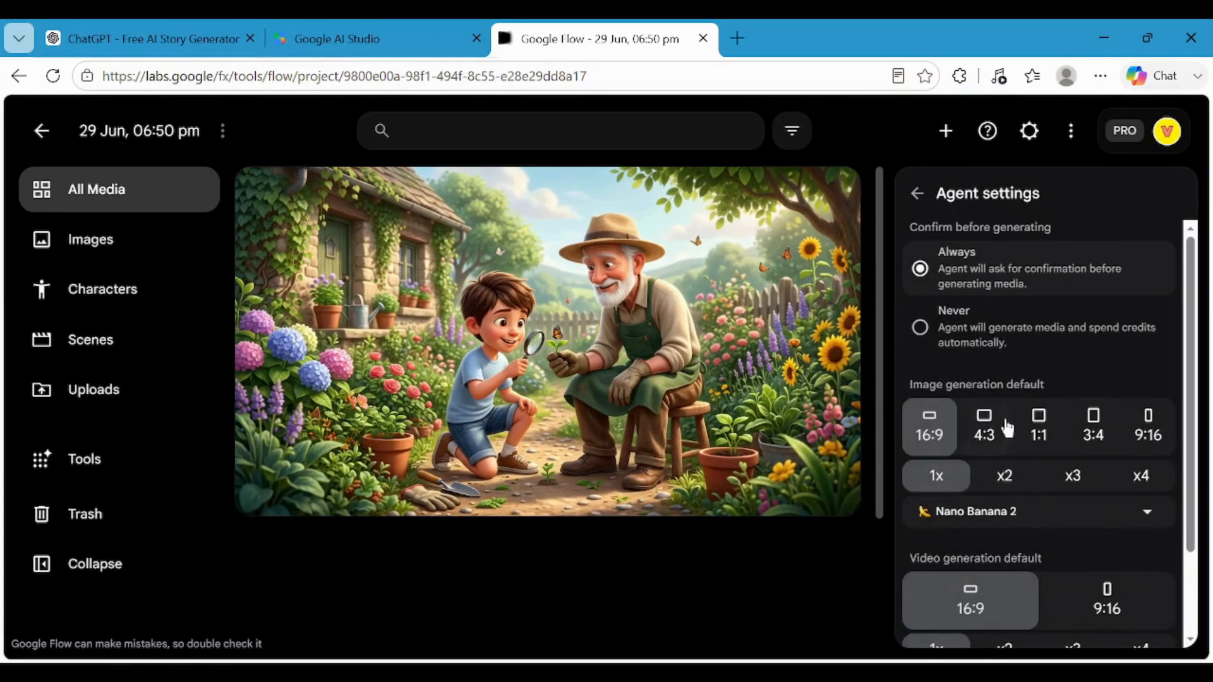
{"action": "scroll", "coordinate": [1051, 510], "scroll_direction": "down", "scroll_amount": 2}
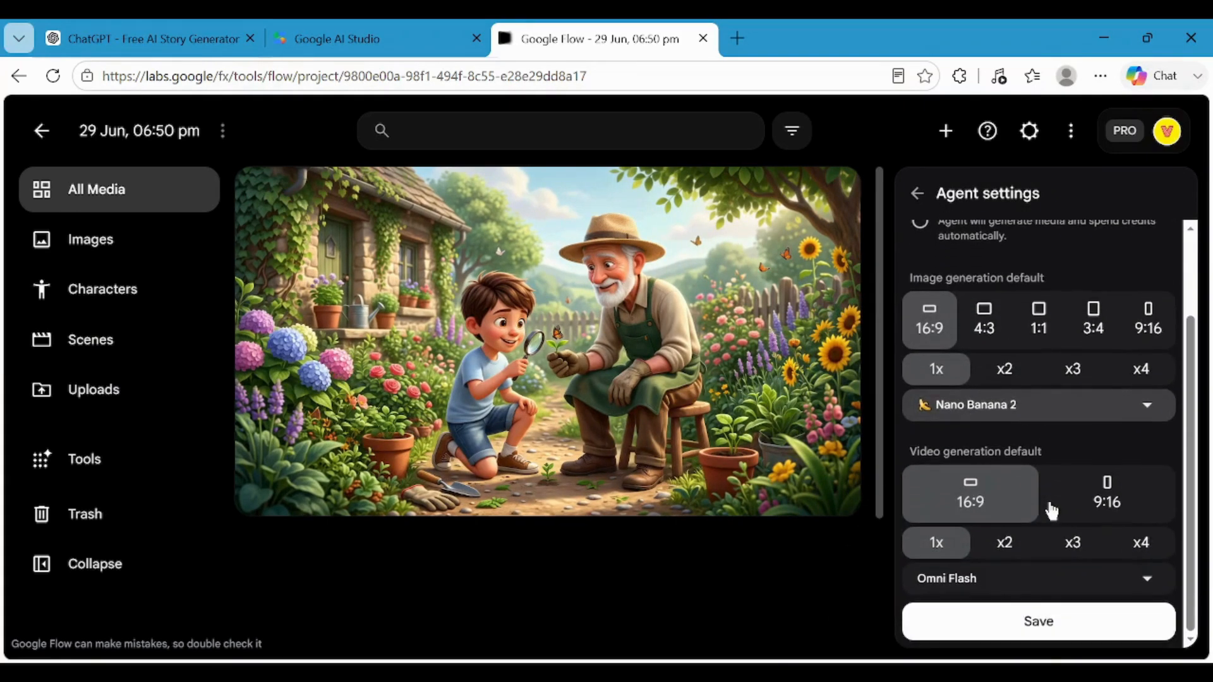
{"action": "left_click", "coordinate": [1046, 624]}
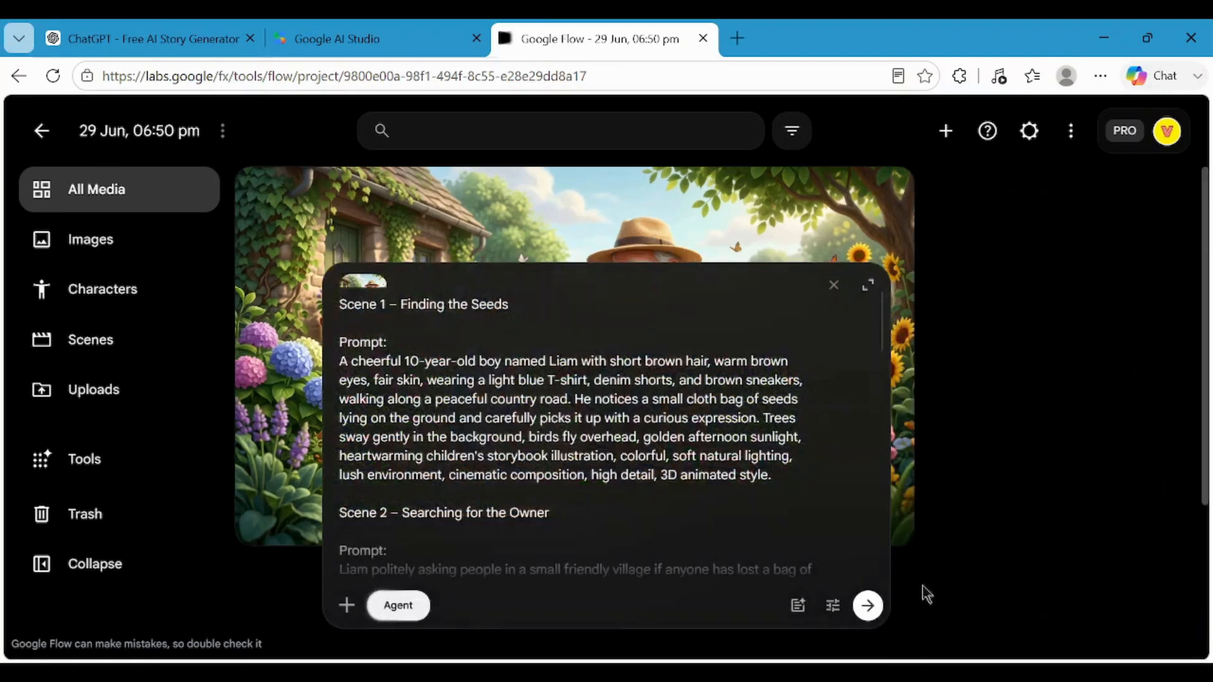
{"action": "left_click", "coordinate": [869, 608]}
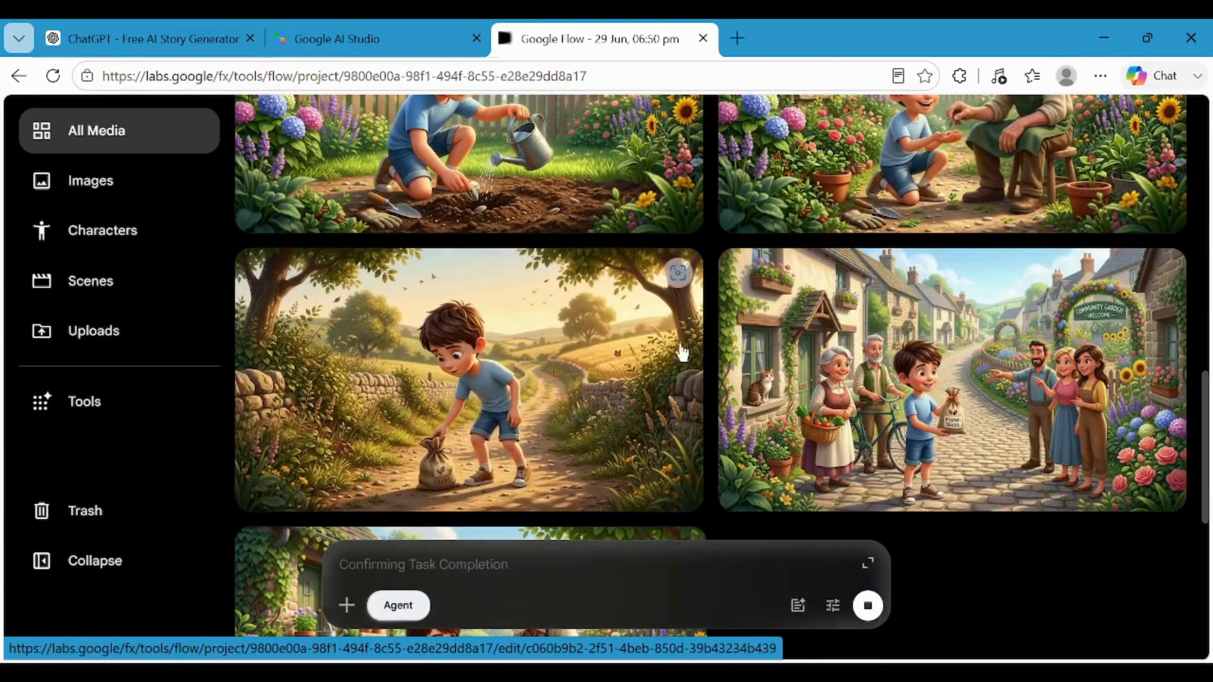
Rename the image of the boy picking up the seed bag as "scene 01"
{"action": "mouse_move", "coordinate": [684, 369]}
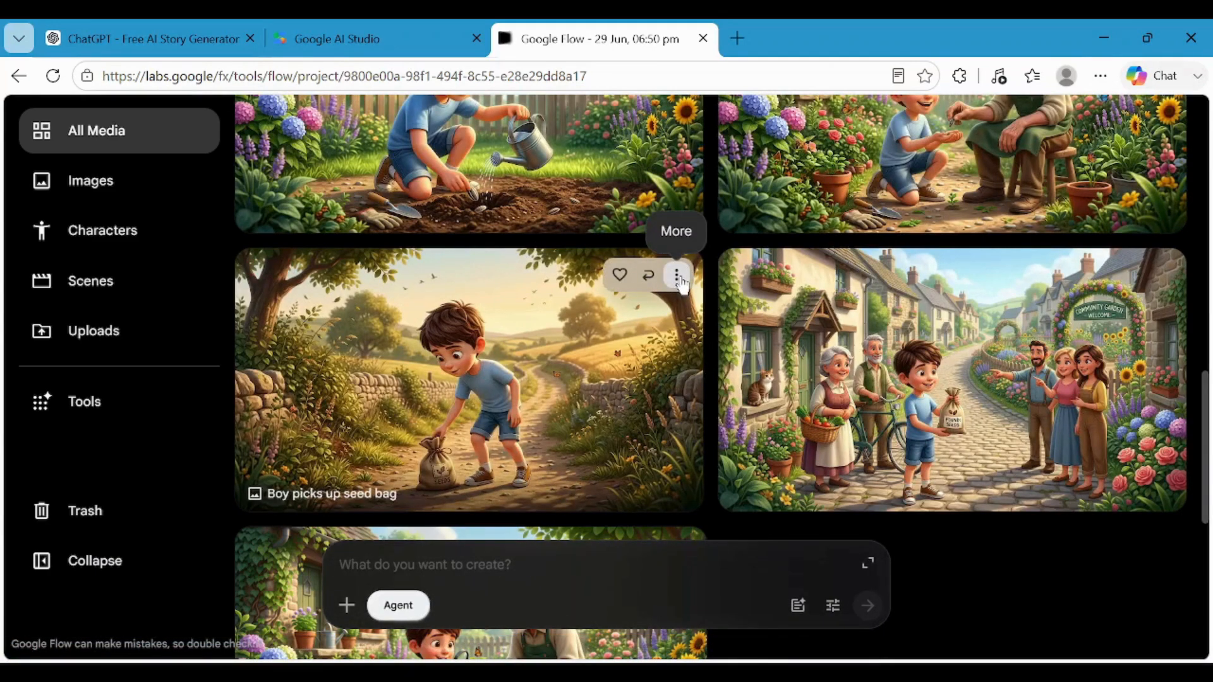
{"action": "left_click", "coordinate": [678, 276]}
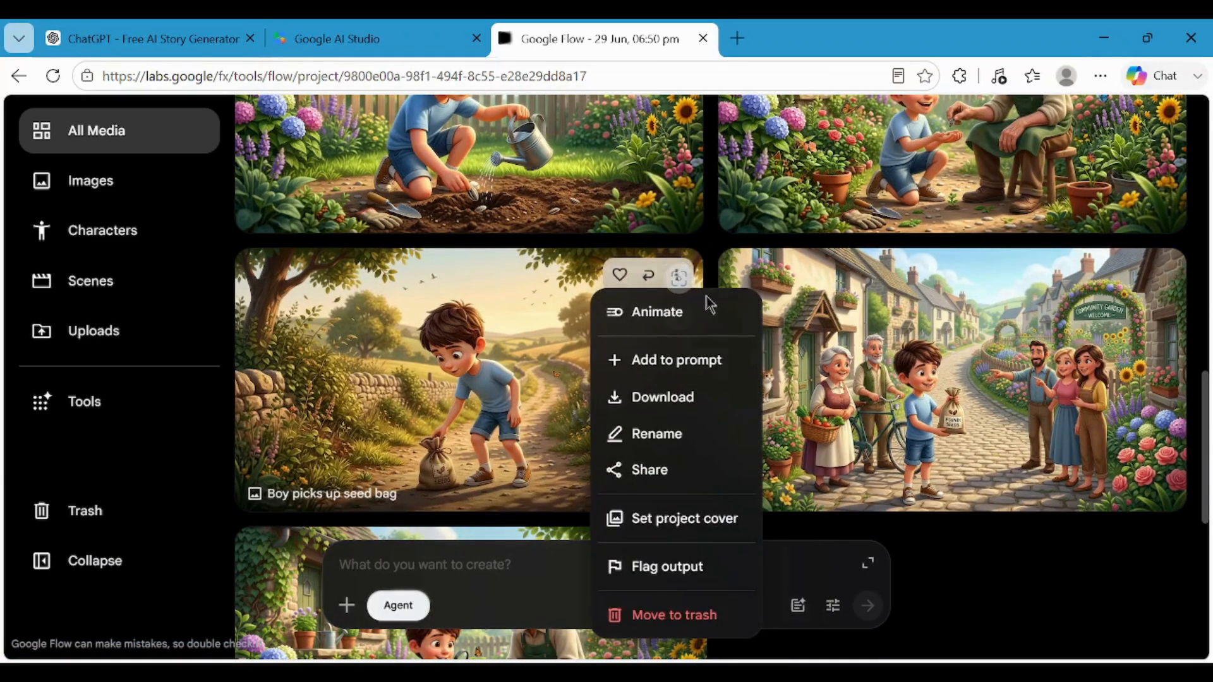
{"action": "left_click", "coordinate": [695, 437]}
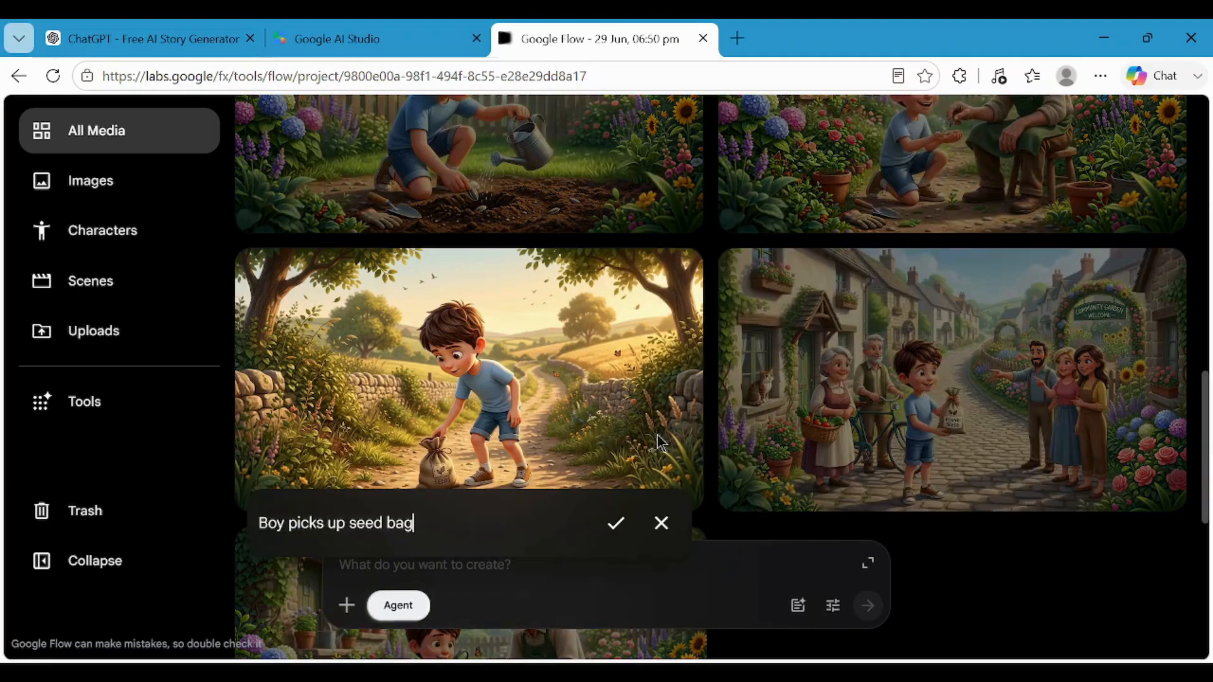
{"action": "key", "text": "ctrl+a"}
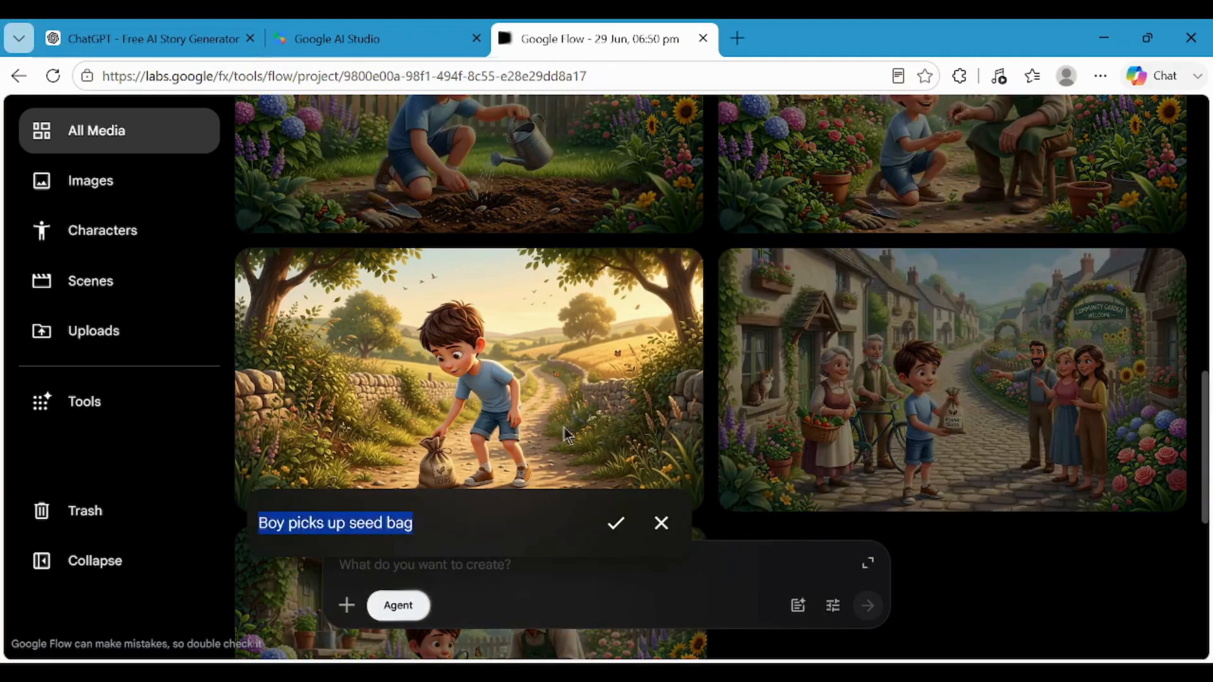
{"action": "type", "text": "scene 01"}
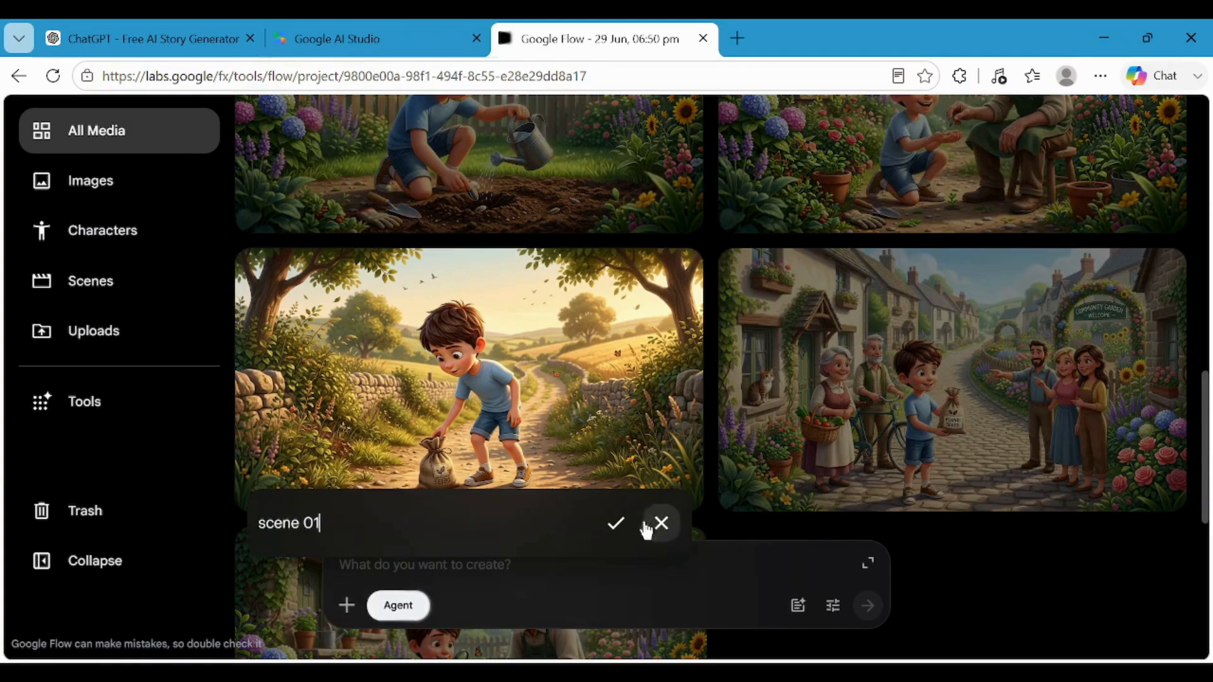
{"action": "left_click", "coordinate": [616, 524]}
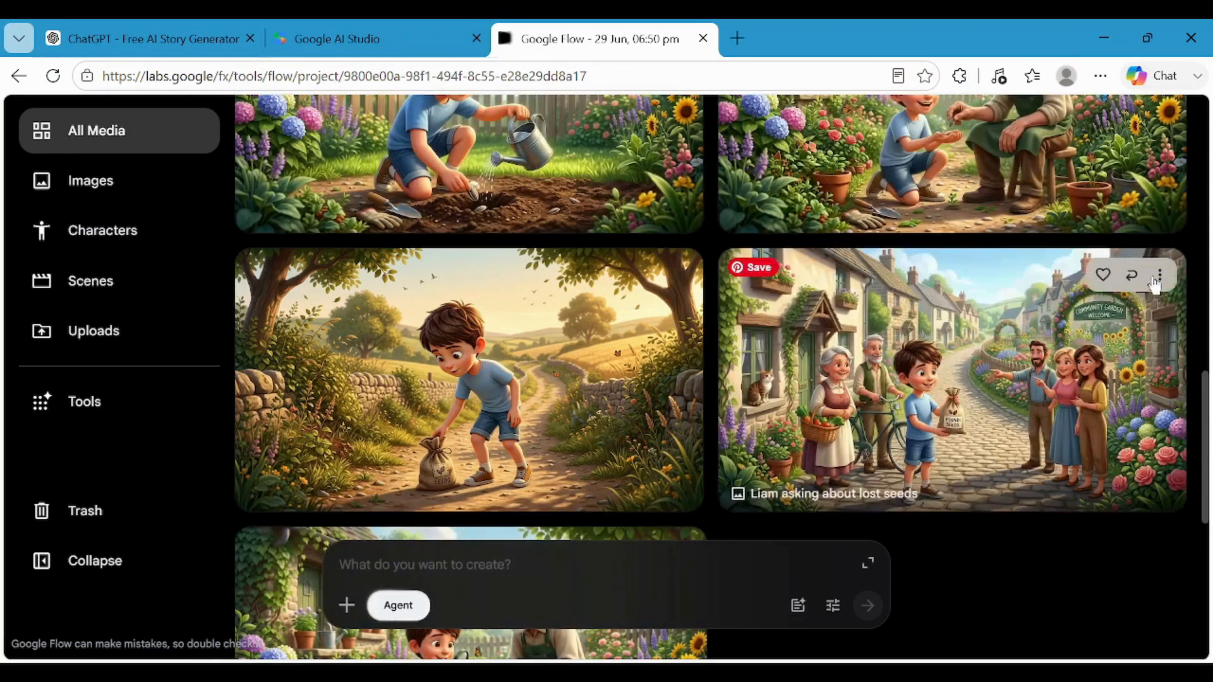
Rename the image of the boy asking villagers about the lost seeds as "scene 02"
{"action": "left_click", "coordinate": [1160, 278]}
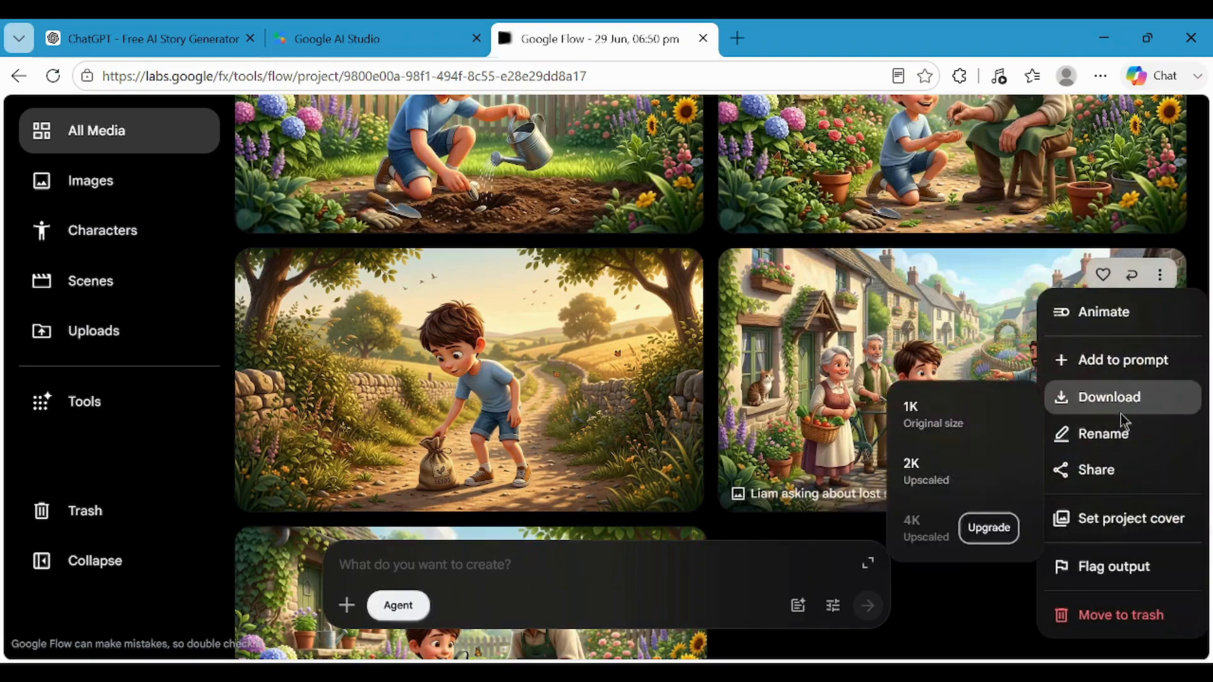
{"action": "left_click", "coordinate": [1112, 434]}
{"action": "key", "text": "ctrl+a"}
{"action": "key", "text": "BackSpace"}
{"action": "type", "text": "scene 02"}
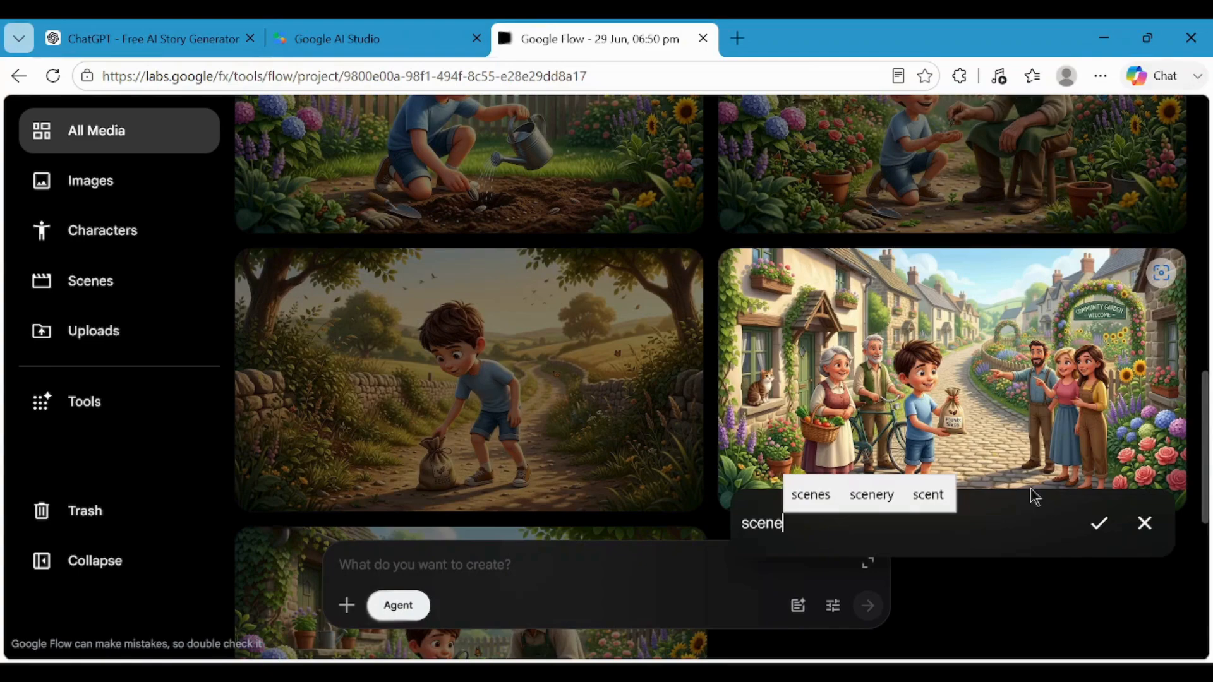
{"action": "left_click", "coordinate": [1100, 524]}
Download the scene 01 image in the 2K upscaled size
{"action": "scroll", "coordinate": [1067, 404], "scroll_direction": "up", "scroll_amount": 2}
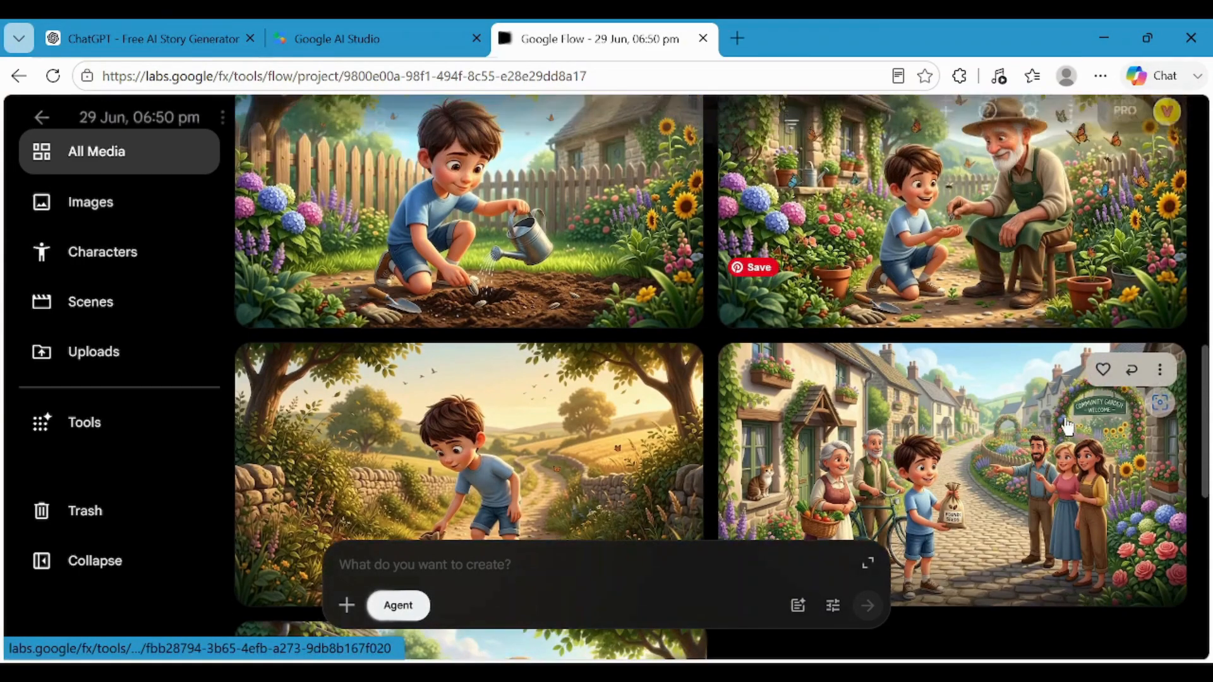
{"action": "scroll", "coordinate": [1119, 257], "scroll_direction": "up", "scroll_amount": 2}
{"action": "scroll", "coordinate": [676, 316], "scroll_direction": "down", "scroll_amount": 3}
{"action": "left_click", "coordinate": [677, 304]}
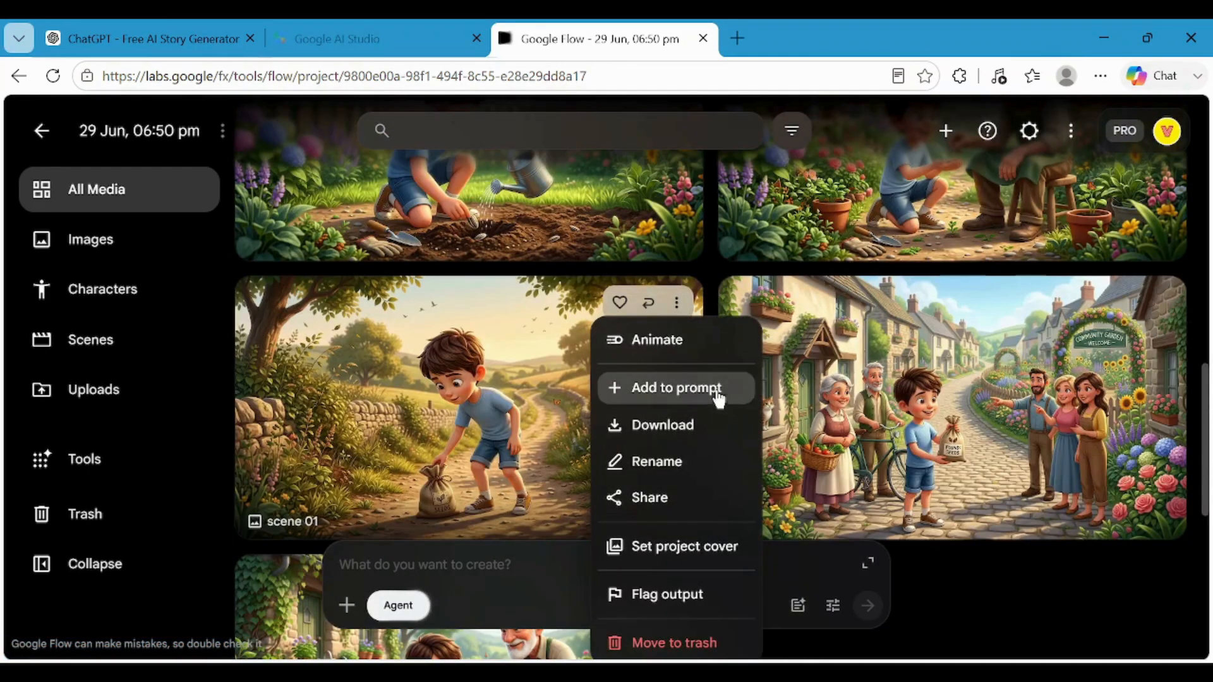
{"action": "mouse_move", "coordinate": [700, 433]}
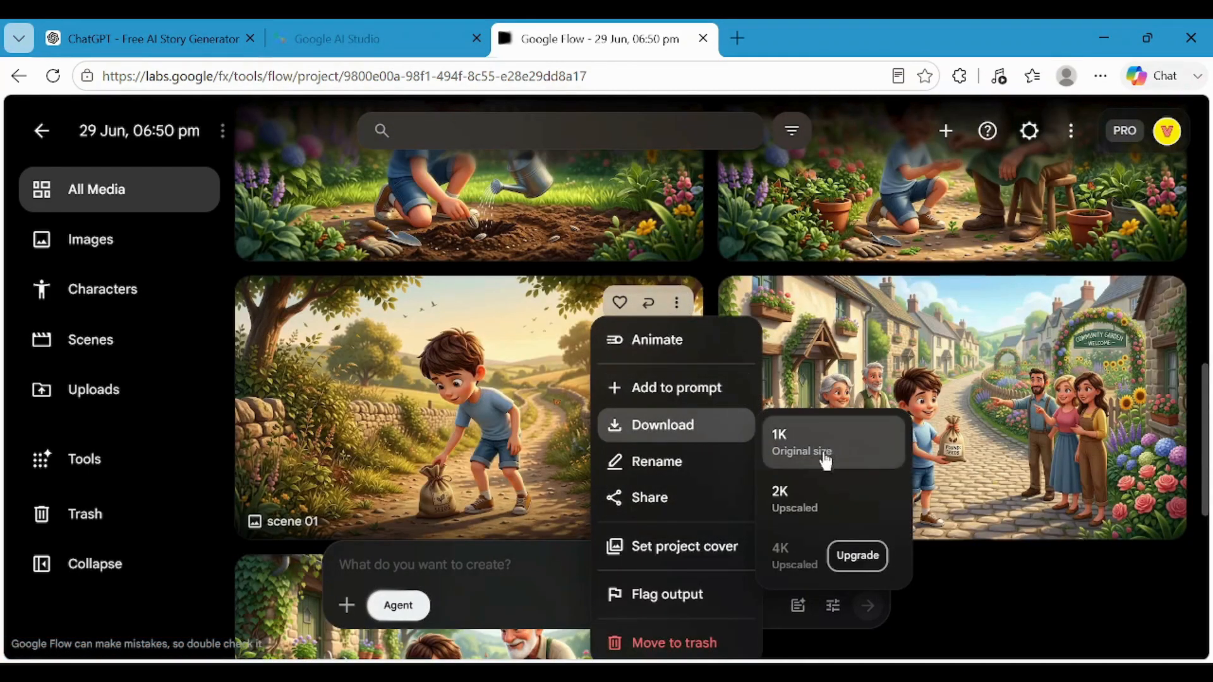
{"action": "left_click", "coordinate": [797, 499]}
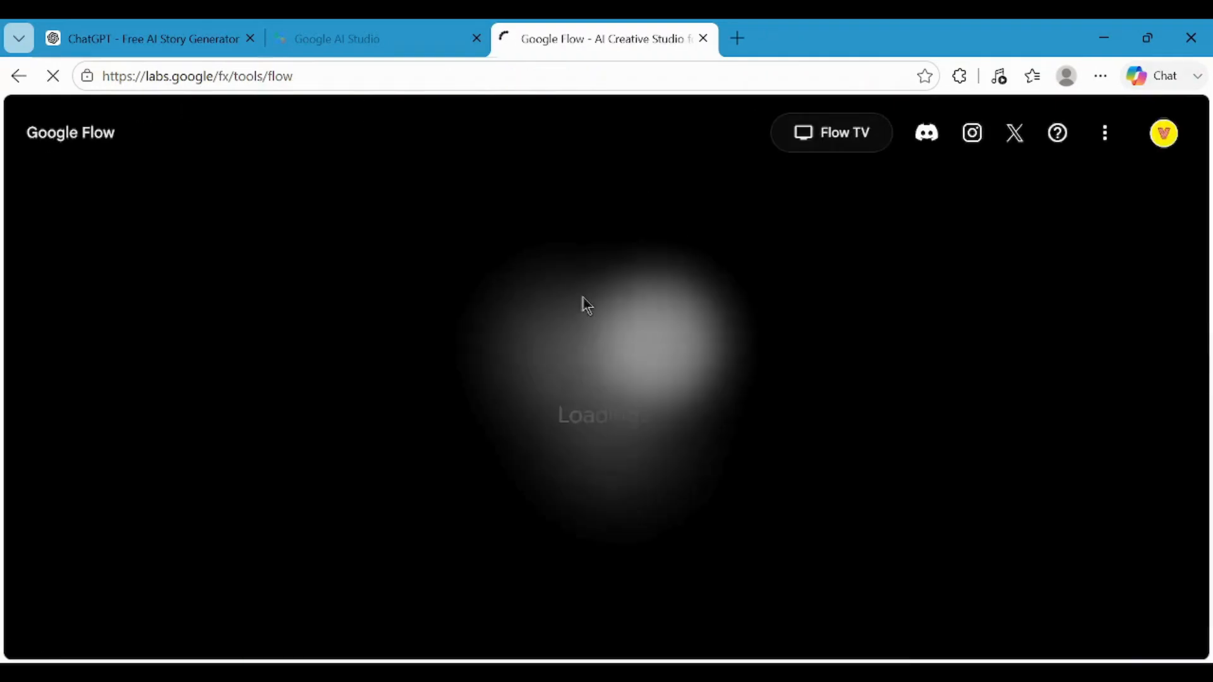
Create another new Google Flow project and attach the eight scene images to its prompt
{"action": "left_click", "coordinate": [604, 522]}
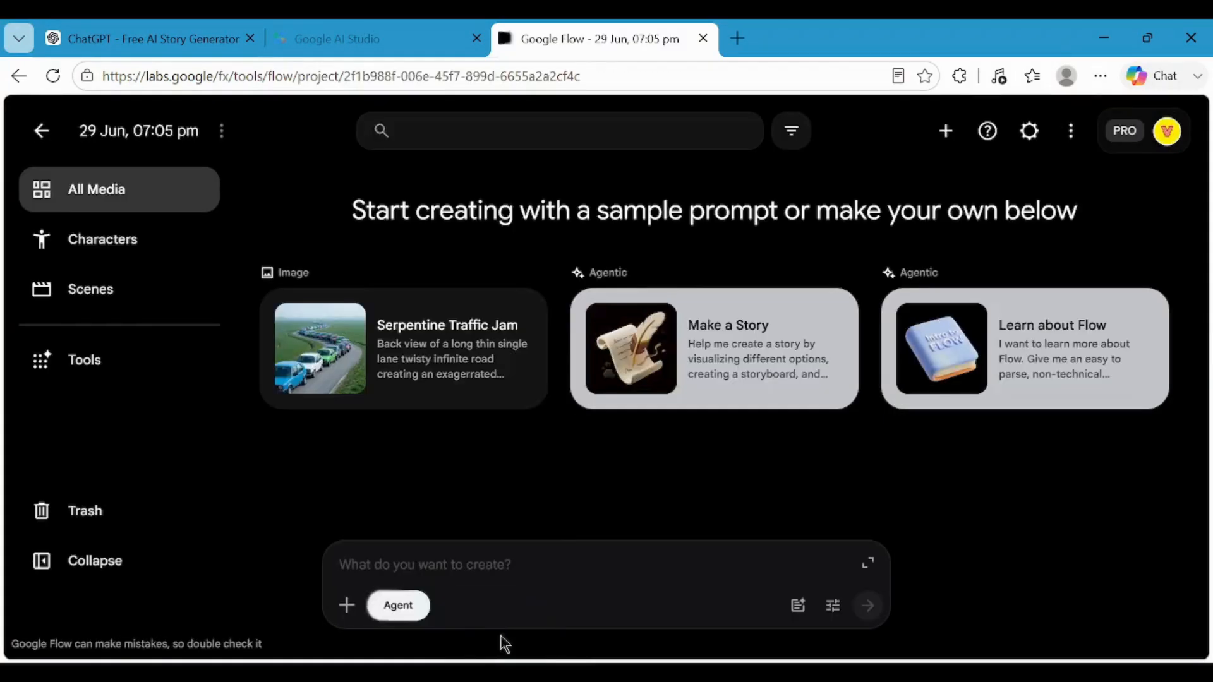
{"action": "left_click_drag", "start_coordinate": [503, 644], "coordinate": [546, 584]}
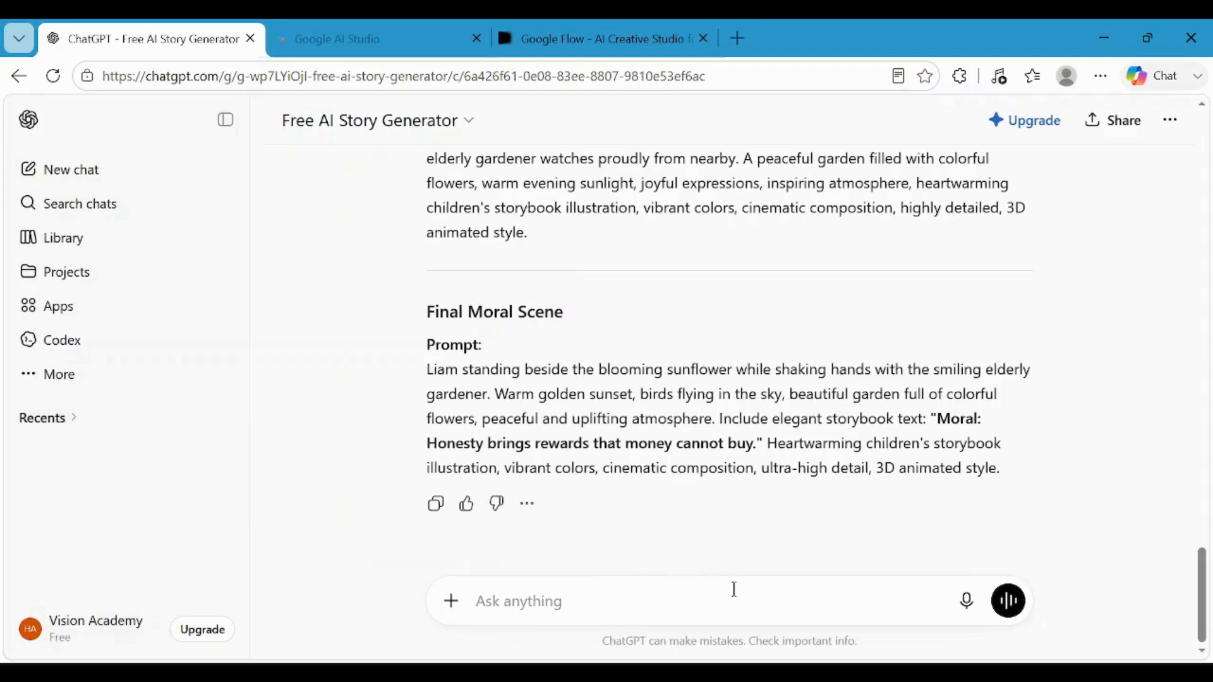
Ask ChatGPT to "Generate video prompts for these images." and copy the reply from Global Video Style through the Final Moral Scene
{"action": "type", "text": "Generate video prompts for these images."}
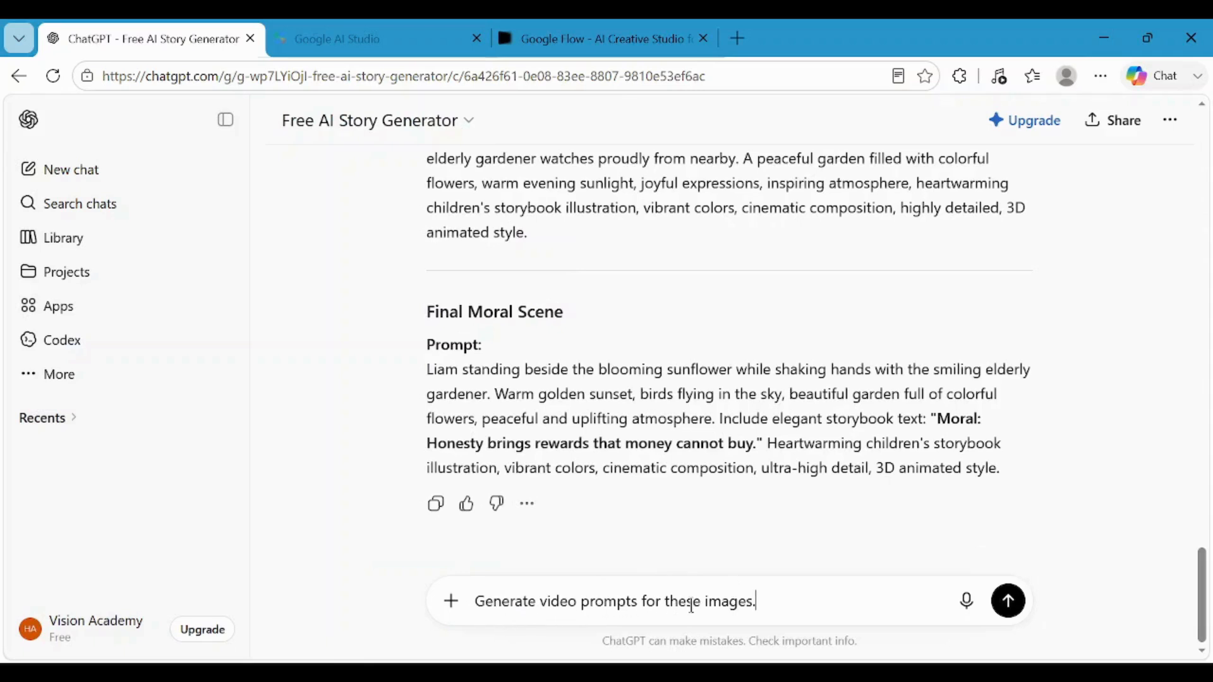
{"action": "left_click", "coordinate": [1009, 602]}
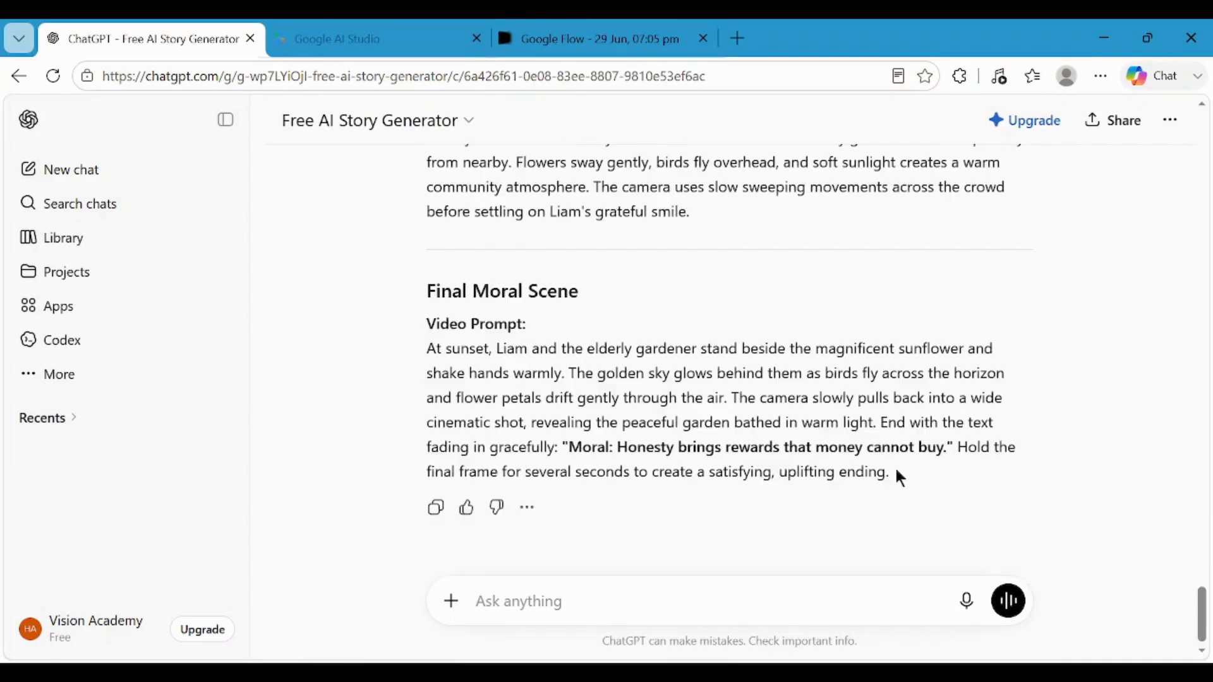
{"action": "left_click_drag", "start_coordinate": [891, 474], "coordinate": [483, 289]}
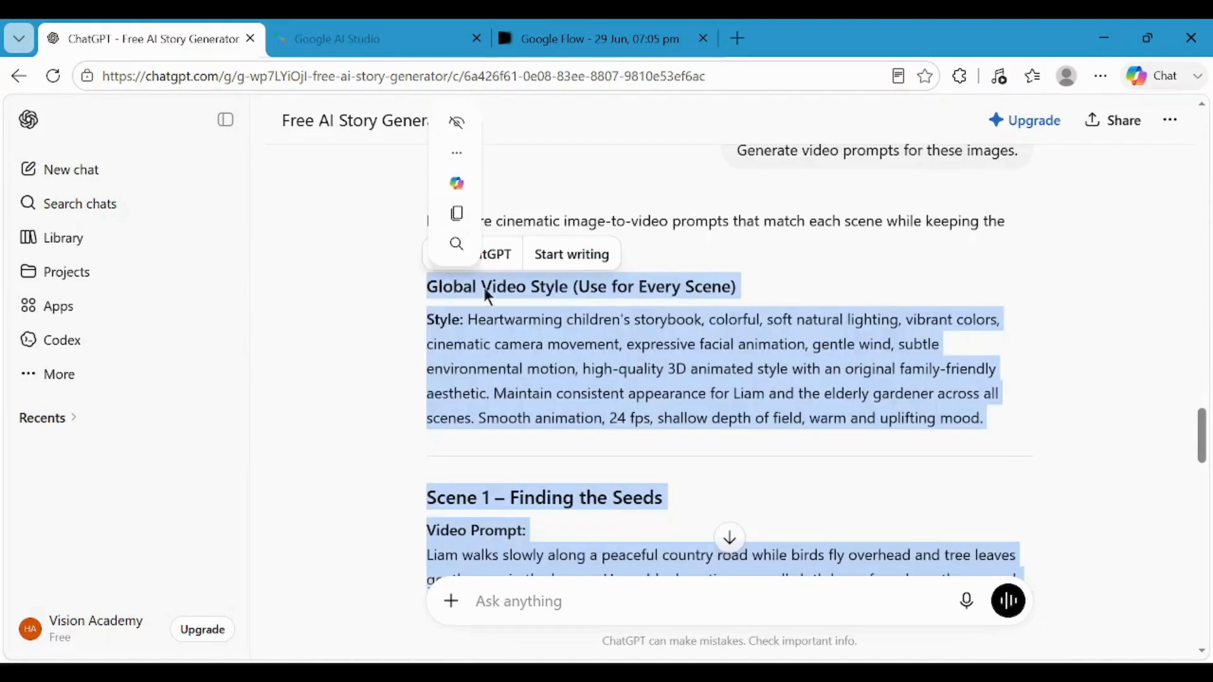
{"action": "left_click", "coordinate": [464, 214]}
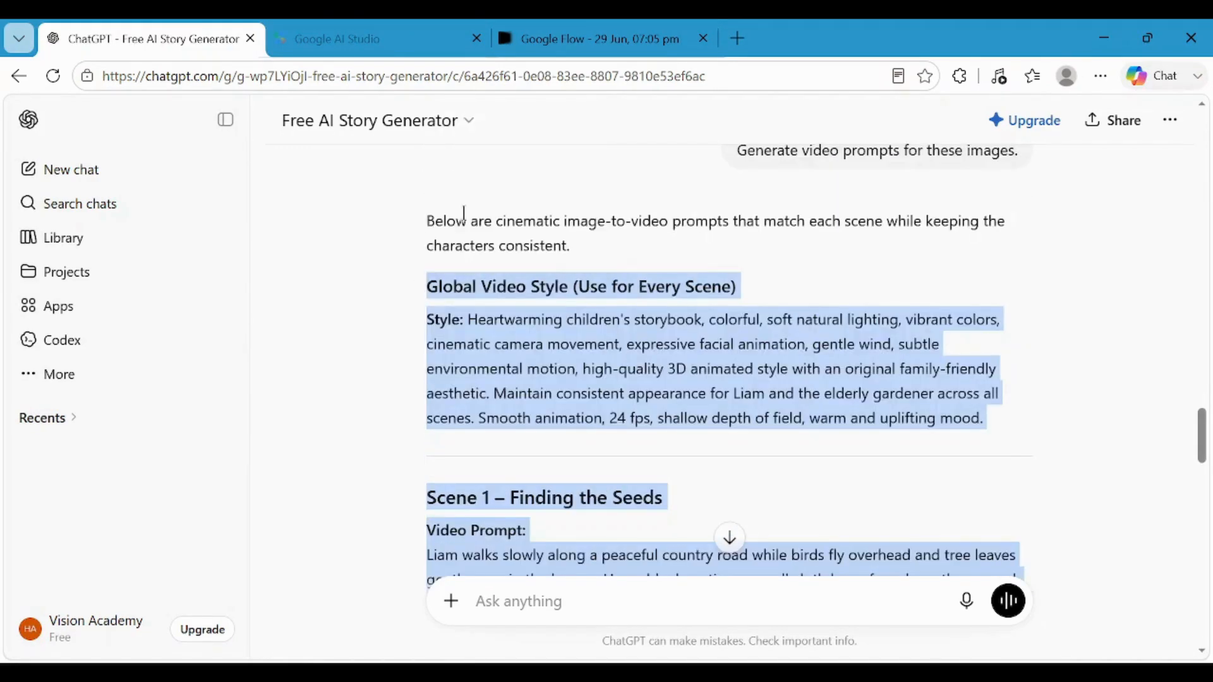
Paste the video prompts into the Google Flow prompt and save the agent's image generation default as 1x
{"action": "left_click", "coordinate": [560, 36]}
{"action": "key", "text": "ctrl+v"}
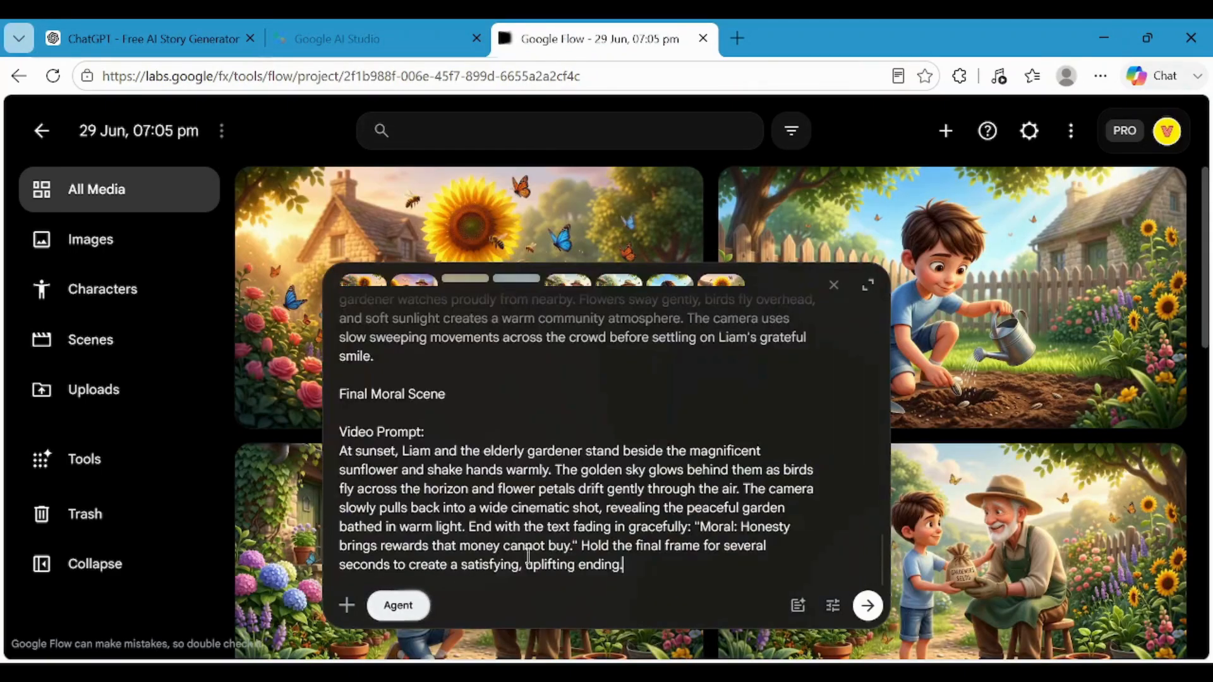
{"action": "left_click", "coordinate": [834, 607]}
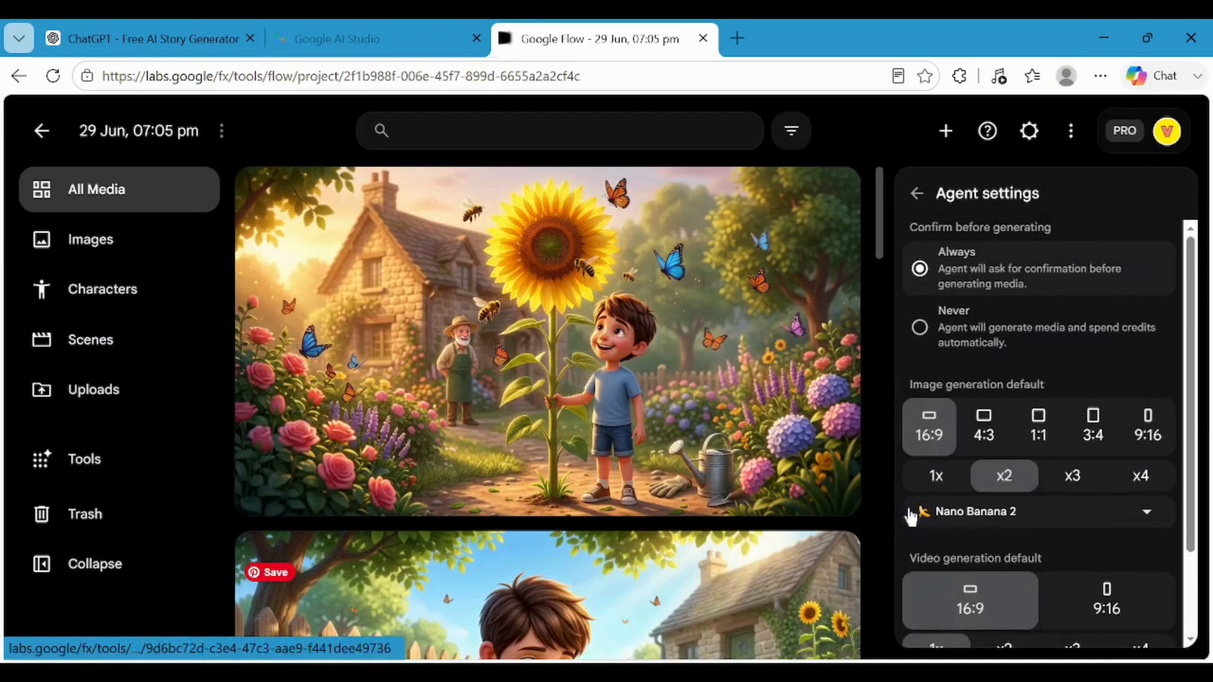
{"action": "left_click", "coordinate": [936, 476]}
{"action": "scroll", "coordinate": [936, 476], "scroll_direction": "down", "scroll_amount": 2}
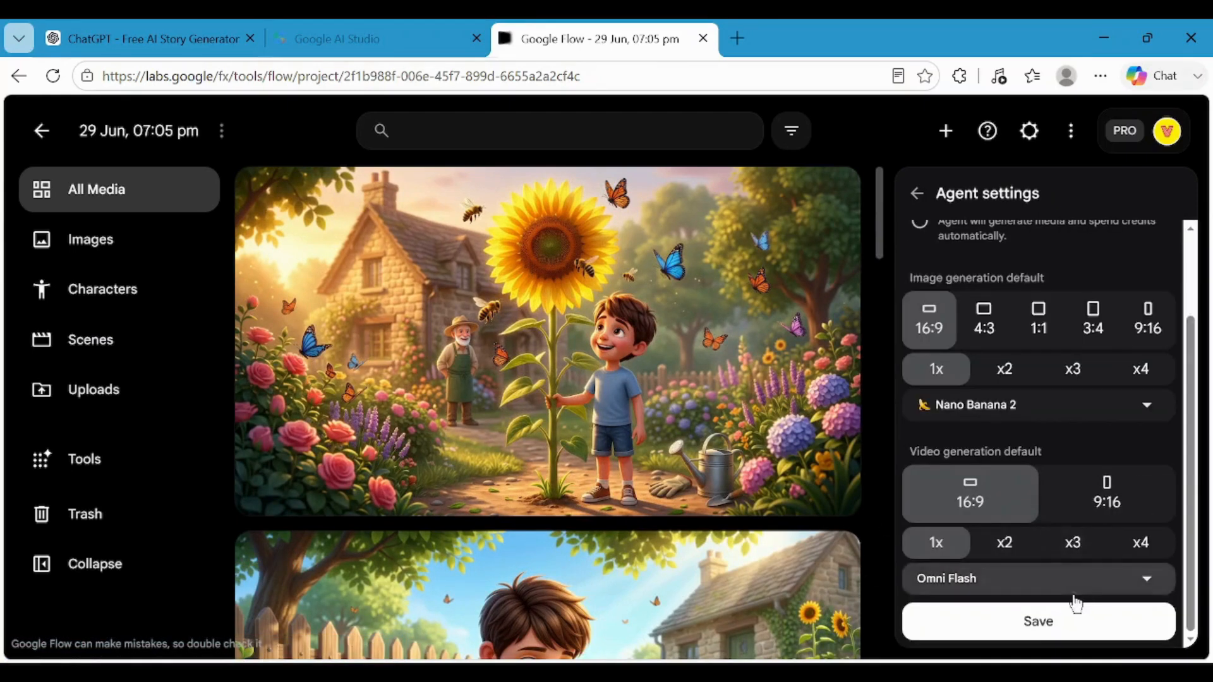
{"action": "left_click", "coordinate": [1048, 628]}
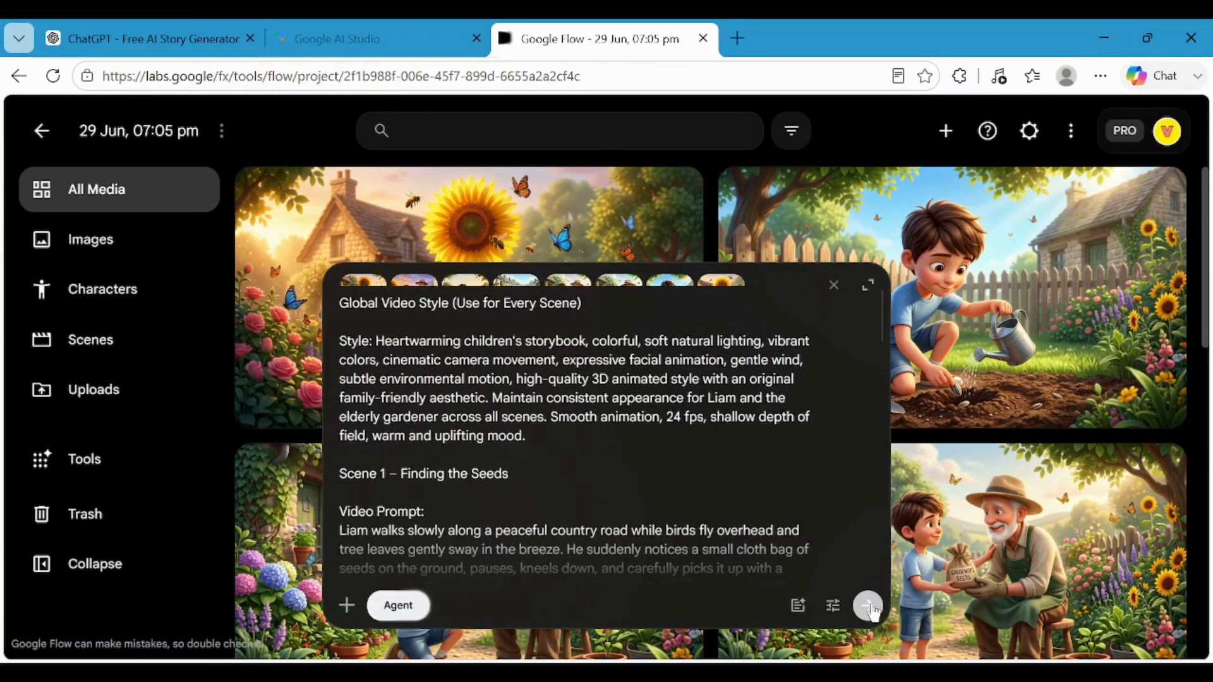
Submit the video prompts with the attached scene images and approve the agent's video generation request
{"action": "left_click", "coordinate": [870, 606]}
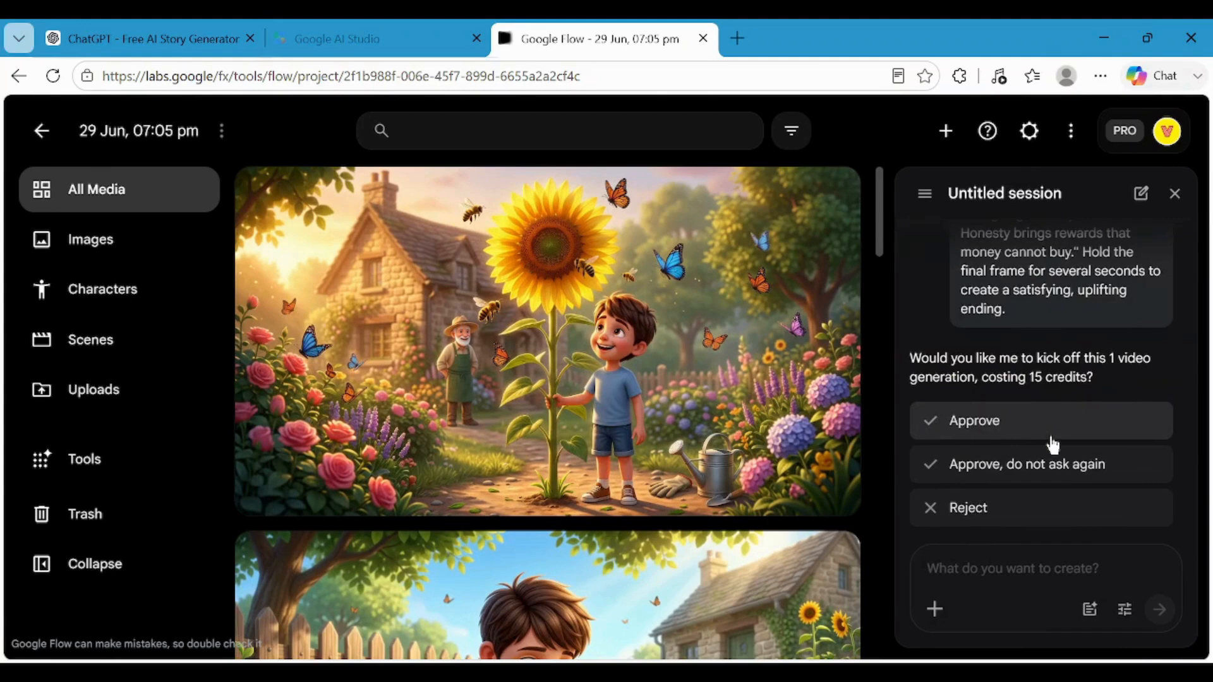
{"action": "left_click", "coordinate": [990, 424]}
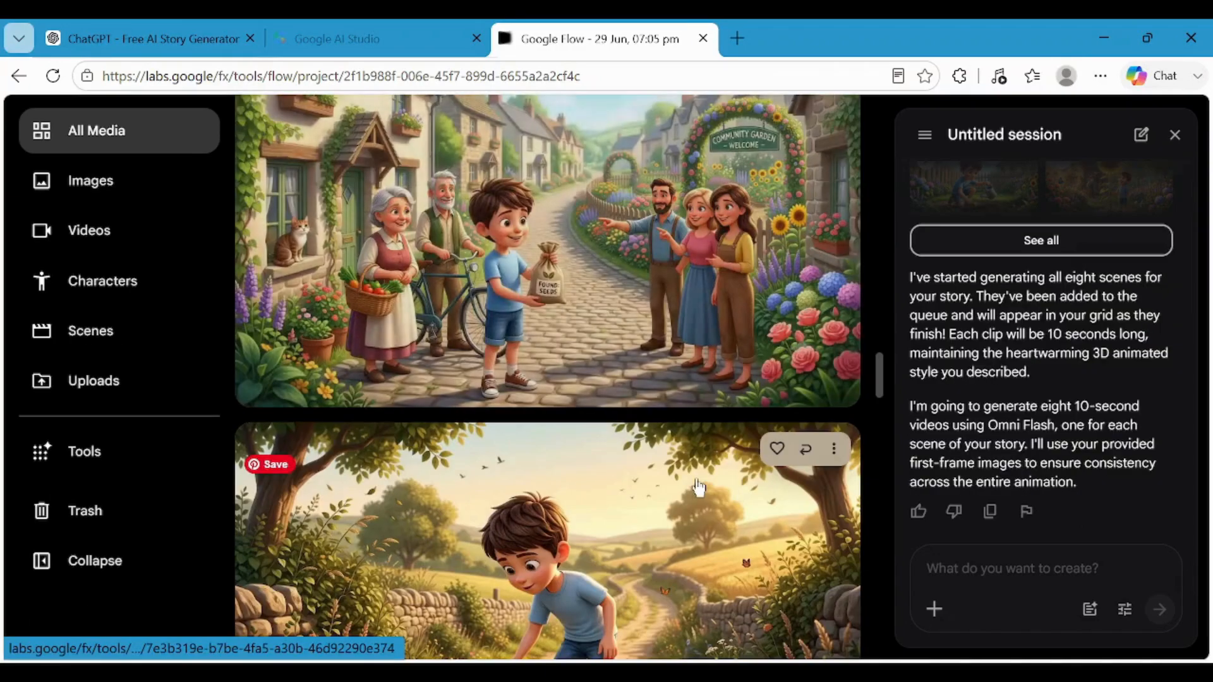
Open the options for the generated clip of the boy picking up the bag of seeds
{"action": "scroll", "coordinate": [698, 488], "scroll_direction": "down", "scroll_amount": 1}
{"action": "scroll", "coordinate": [699, 488], "scroll_direction": "down", "scroll_amount": 2}
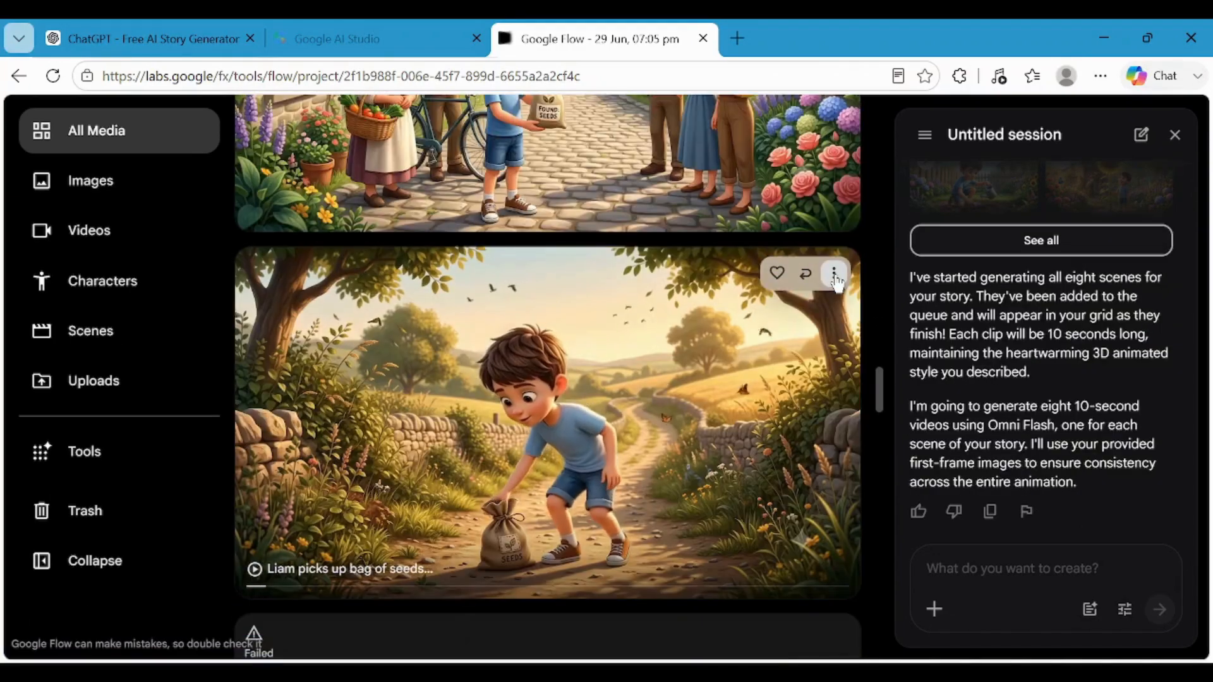
{"action": "left_click", "coordinate": [834, 273]}
{"action": "mouse_move", "coordinate": [834, 406]}
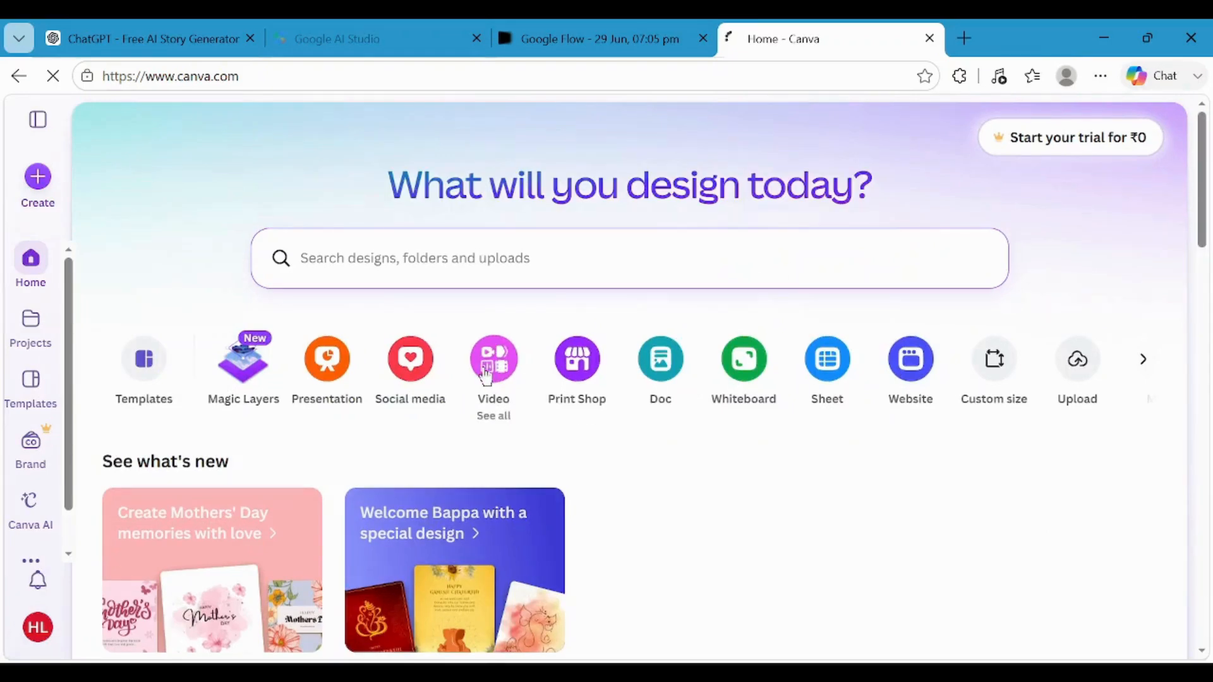
Switch to Canva, create a YouTube Video design, and upload Video 01 through Video 08 and the June 29, 2026 generated audio from the computer
{"action": "left_click", "coordinate": [495, 371]}
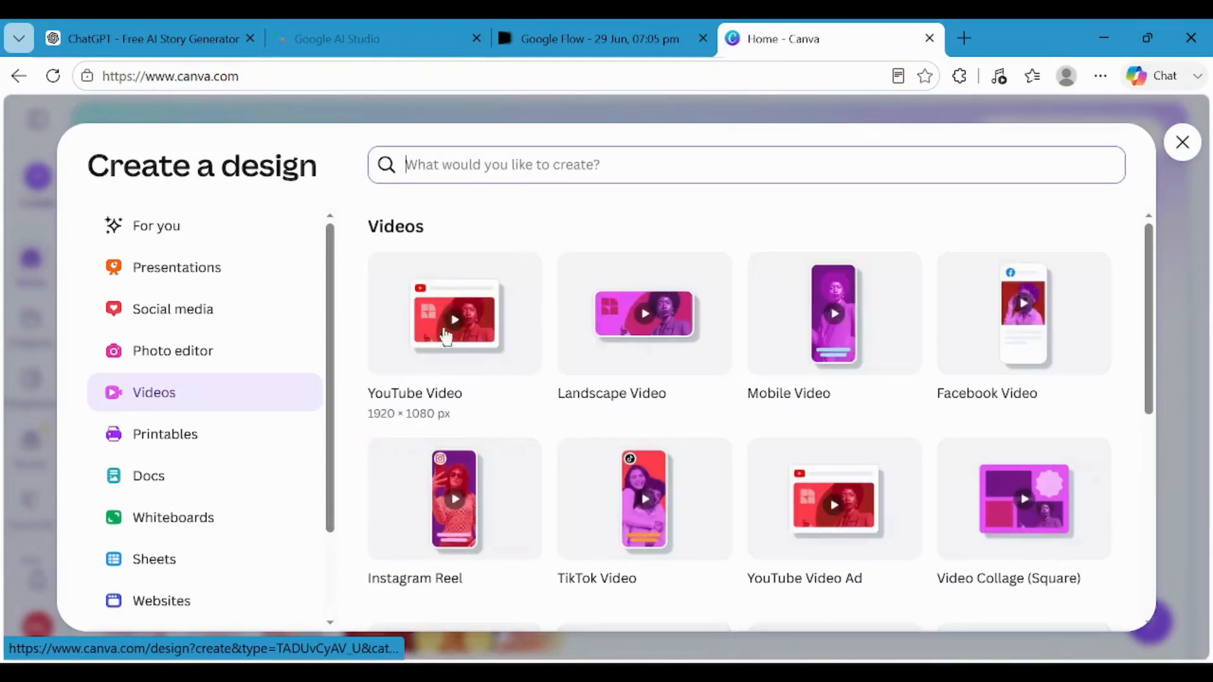
{"action": "left_click", "coordinate": [468, 341]}
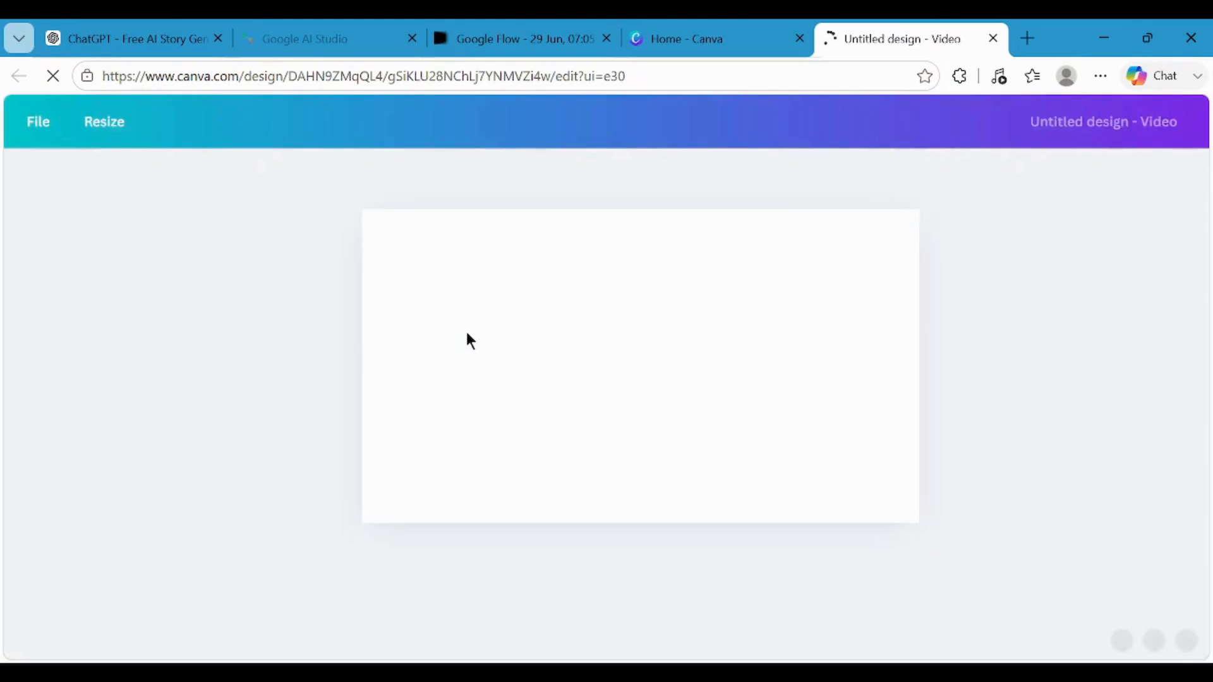
{"action": "left_click", "coordinate": [879, 278]}
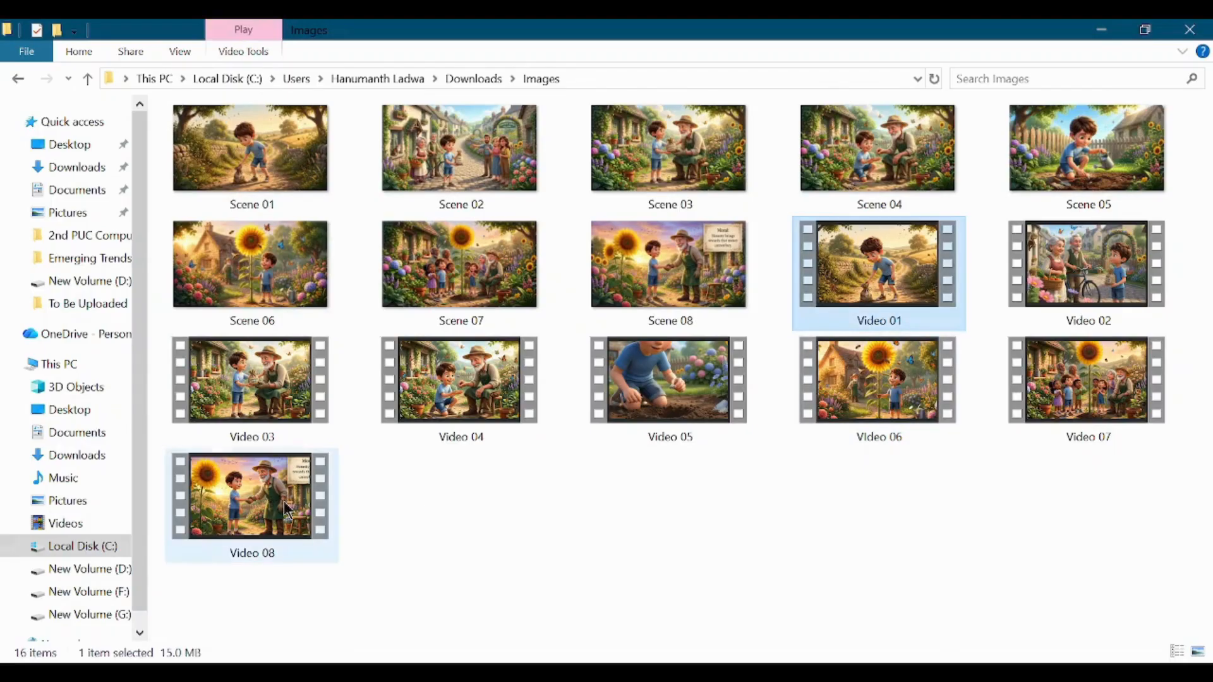
{"action": "left_click", "coordinate": [286, 509], "text": "shift"}
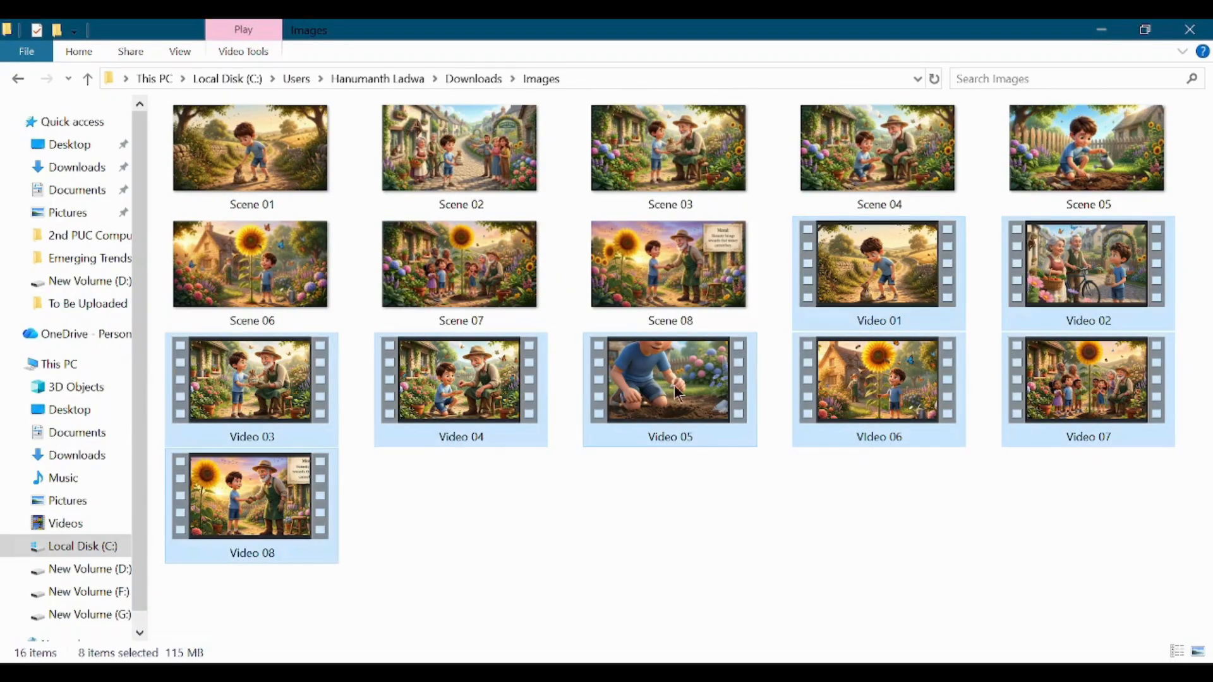
{"action": "left_click_drag", "start_coordinate": [671, 394], "coordinate": [338, 513]}
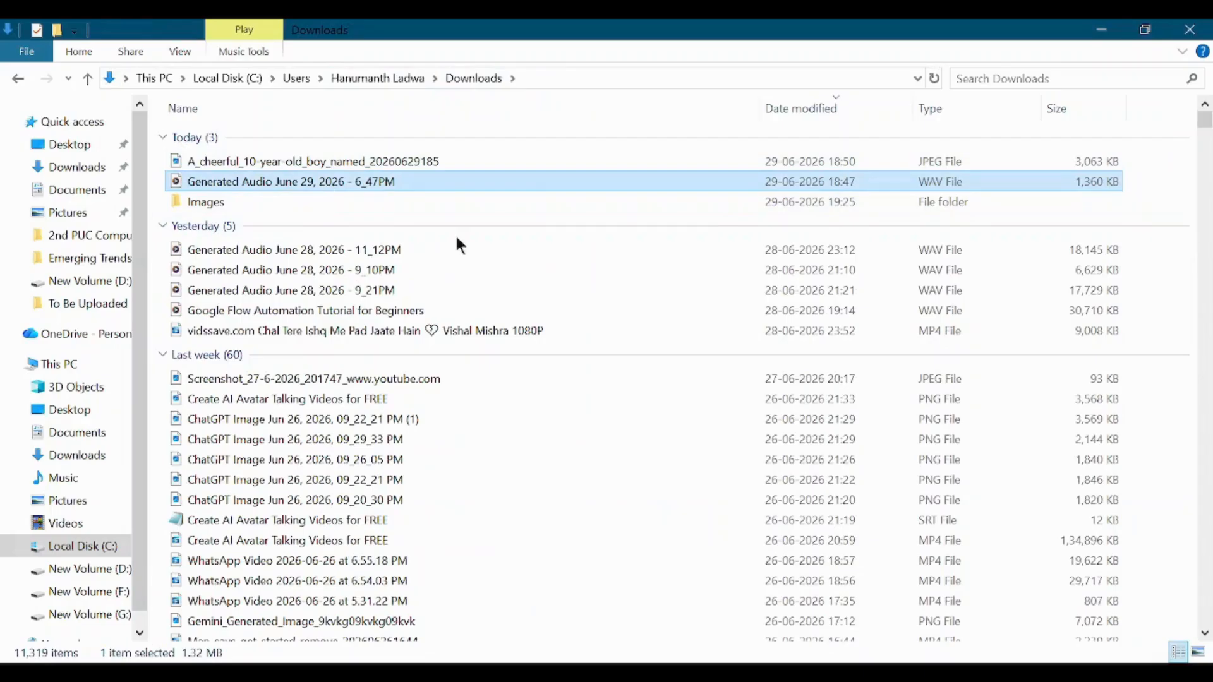
{"action": "left_click_drag", "start_coordinate": [459, 183], "coordinate": [214, 410]}
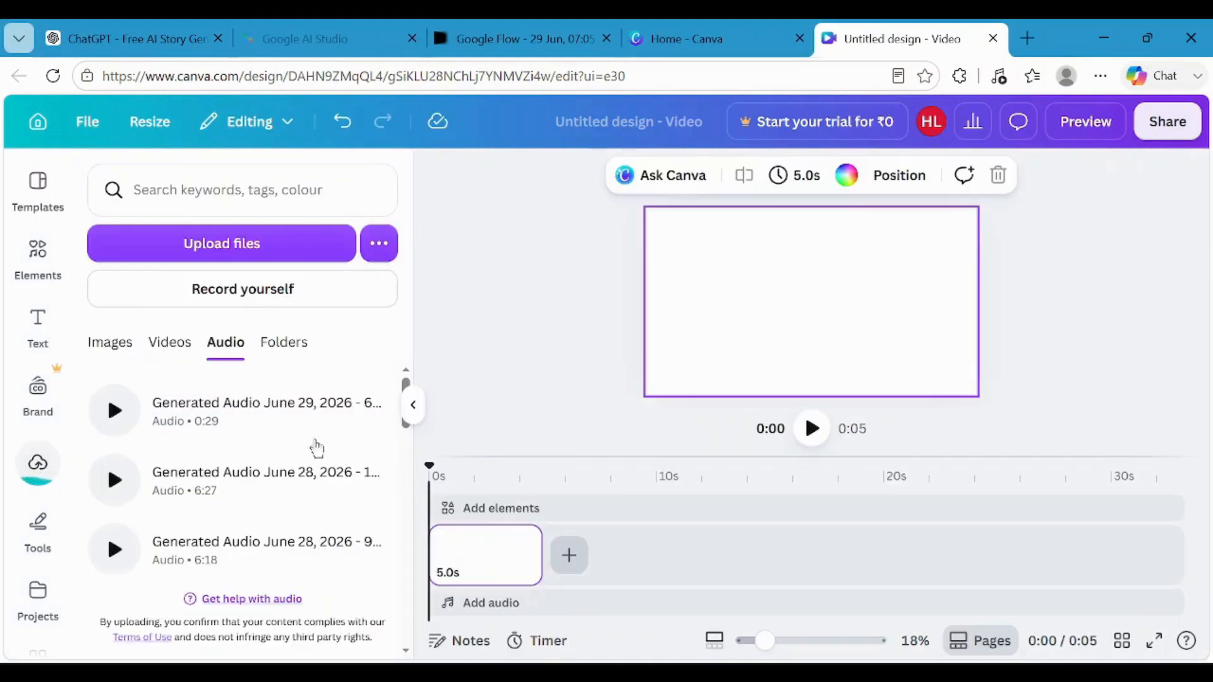
Add the June 29 voice-over to the timeline and place the uploaded scene clips on the video track in story order
{"action": "left_click", "coordinate": [186, 412]}
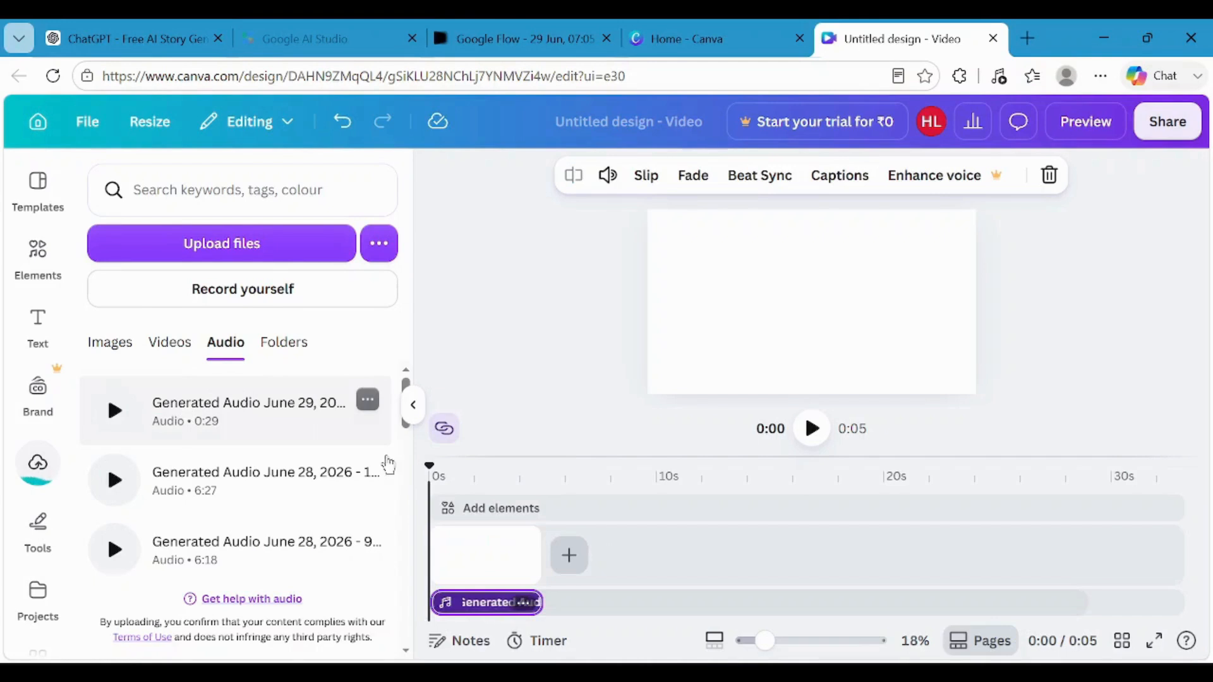
{"action": "left_click", "coordinate": [170, 342]}
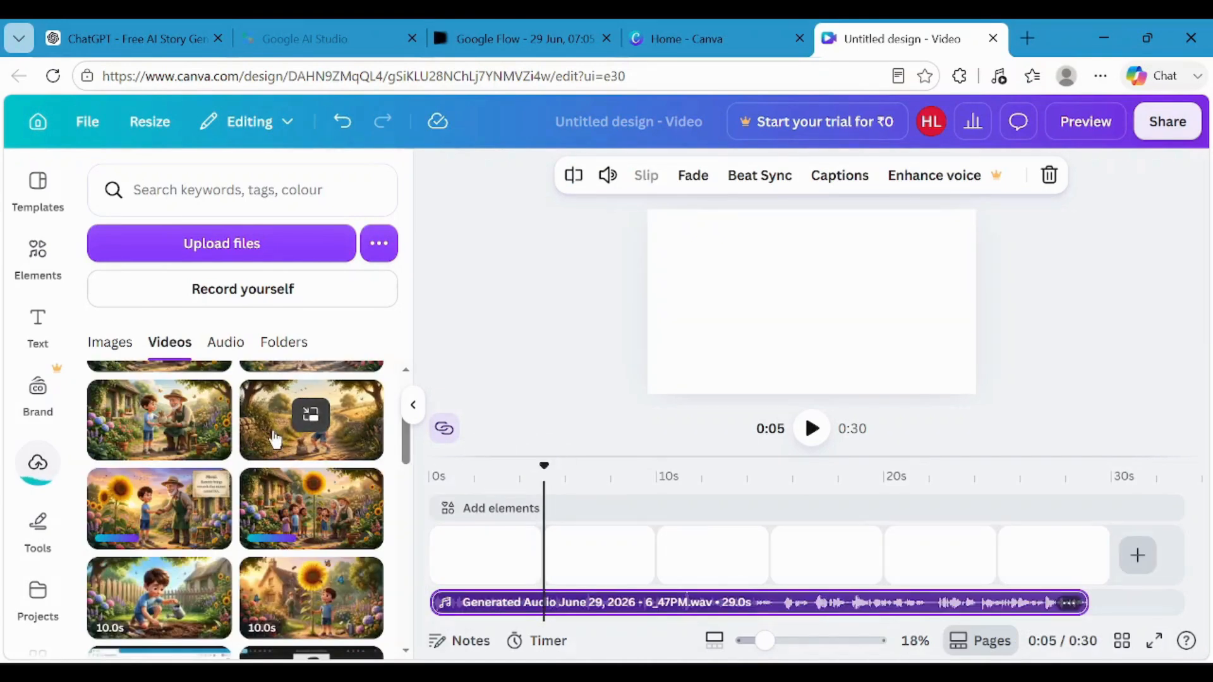
{"action": "left_click_drag", "start_coordinate": [414, 490], "coordinate": [468, 549]}
{"action": "left_click_drag", "start_coordinate": [580, 557], "coordinate": [580, 558]}
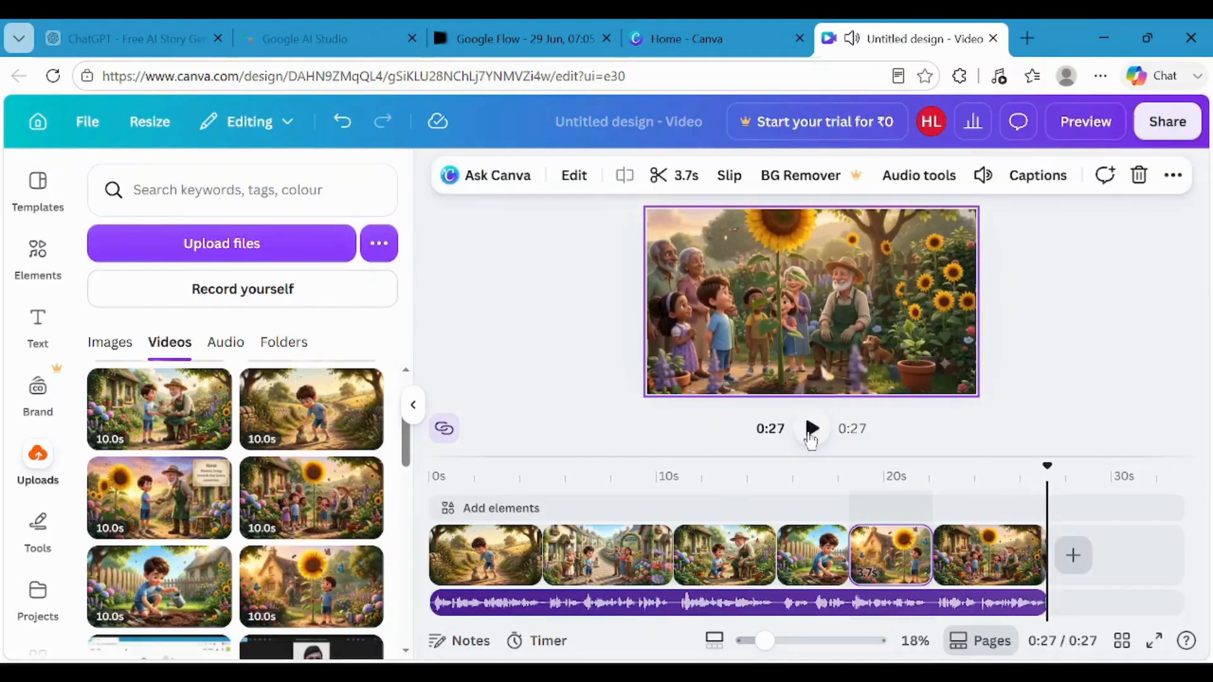
Append a blank page after the last clip and play back the final community garden scene from about 23.9 s
{"action": "left_click", "coordinate": [1074, 556]}
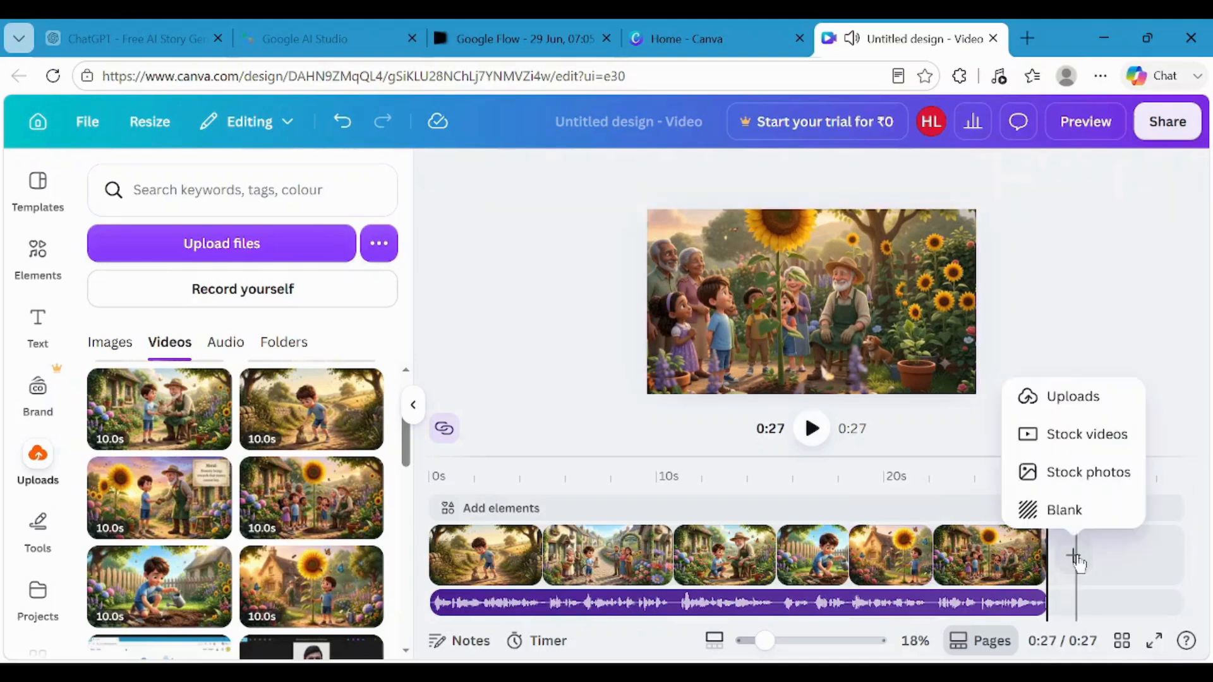
{"action": "left_click", "coordinate": [1065, 510]}
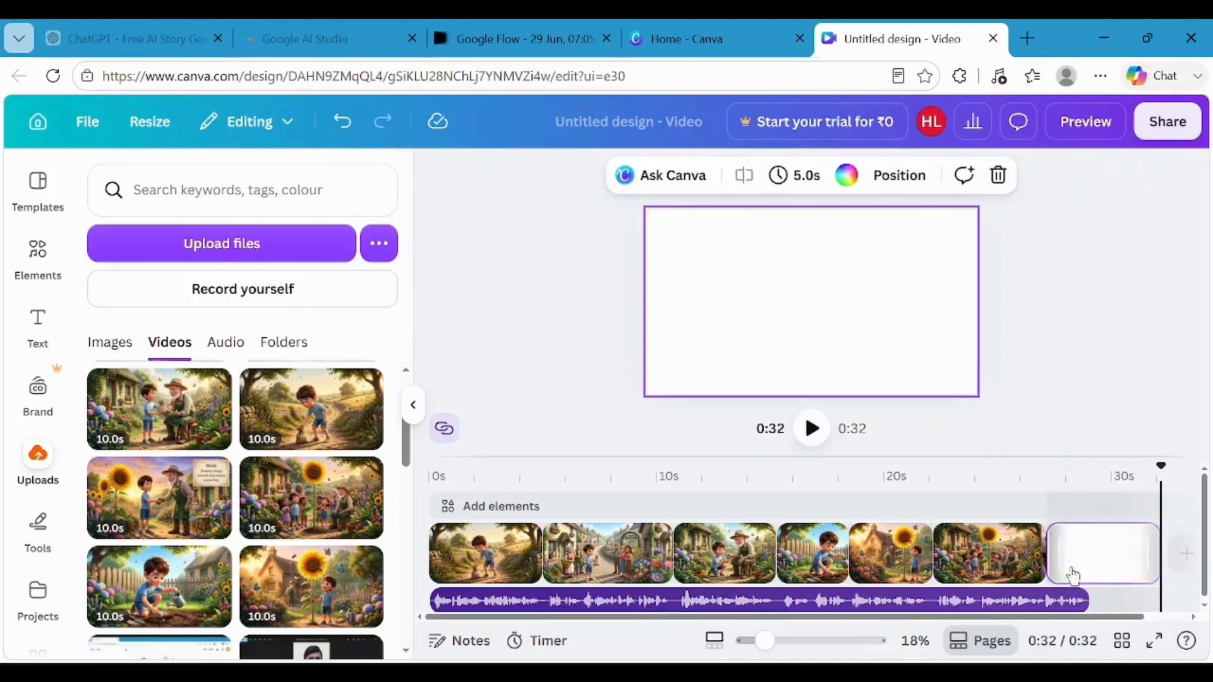
{"action": "left_click", "coordinate": [974, 507]}
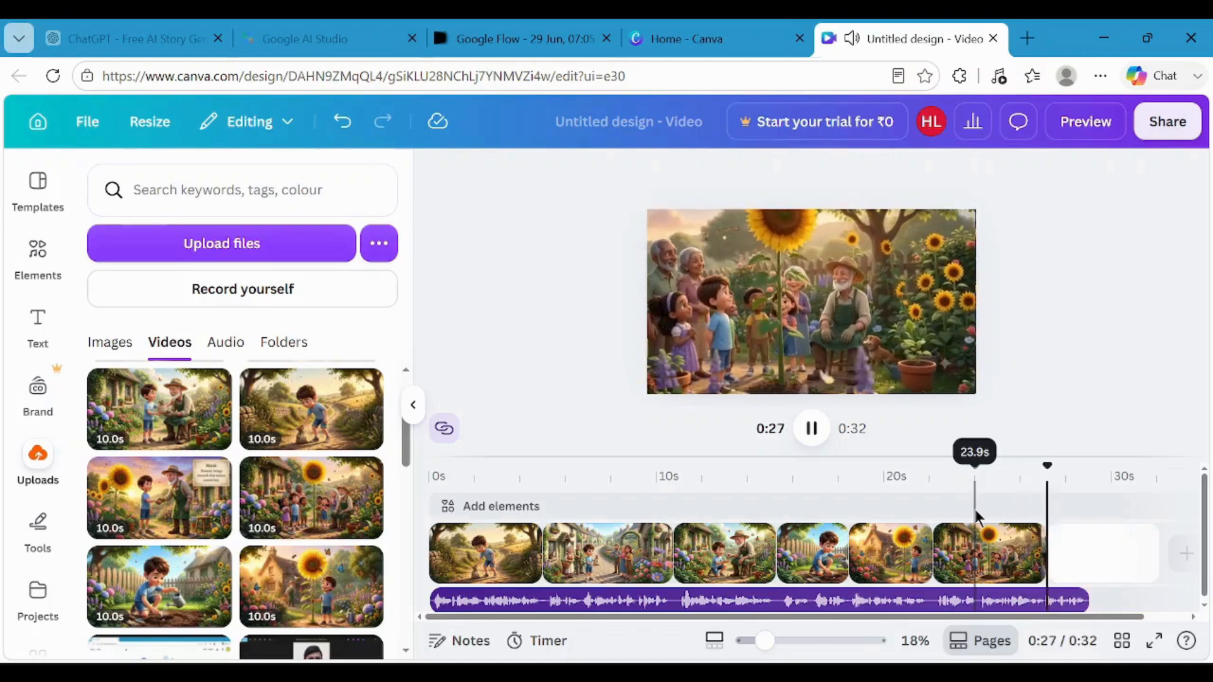
{"action": "key", "text": "space"}
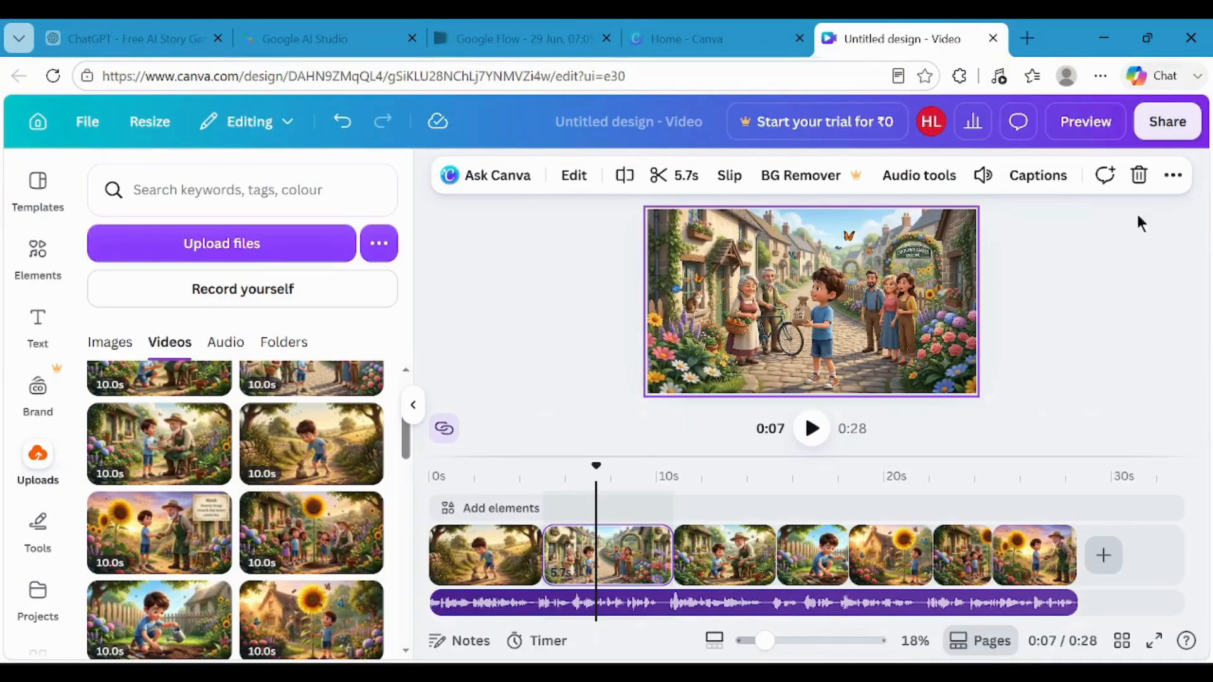
Download the assembled story video as an MP4 Video at 1080p (HD) quality
{"action": "left_click", "coordinate": [1168, 121]}
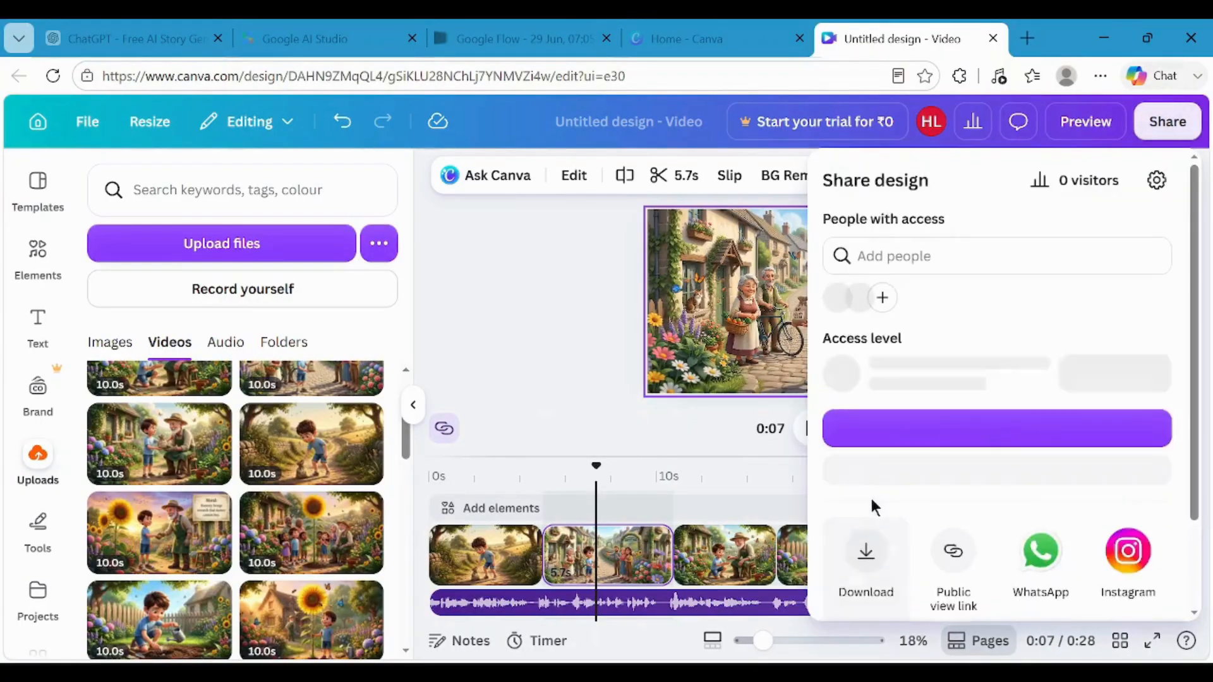
{"action": "left_click", "coordinate": [866, 568]}
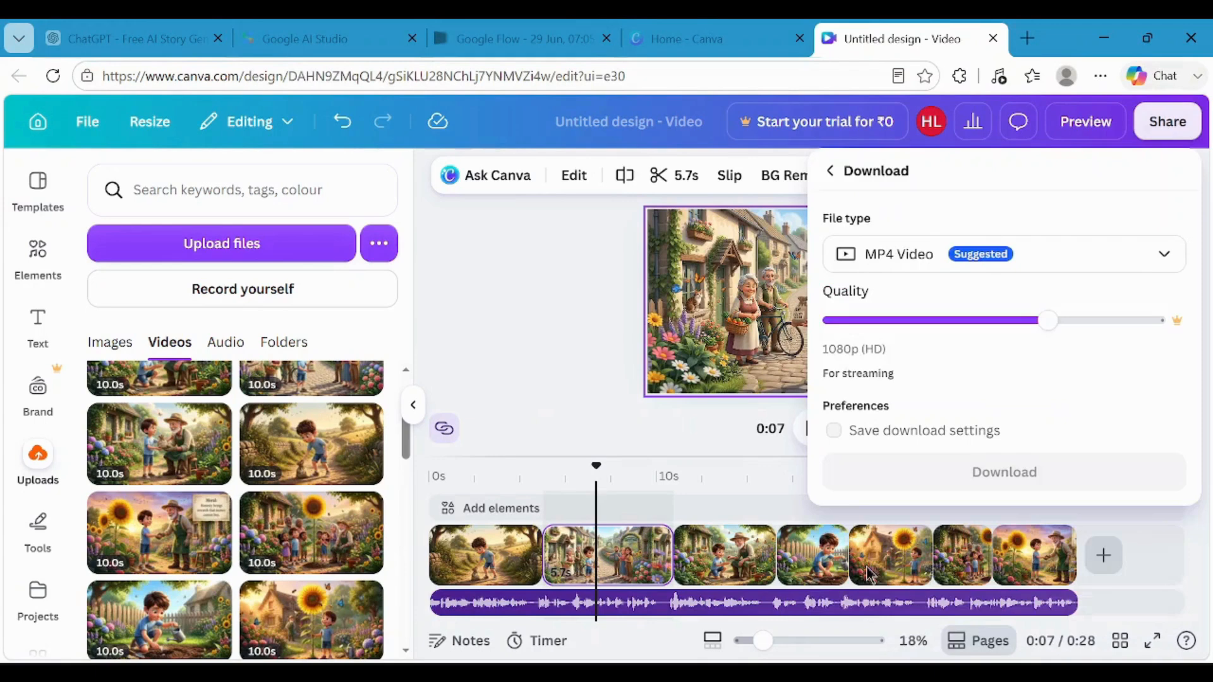
{"action": "left_click", "coordinate": [987, 473]}
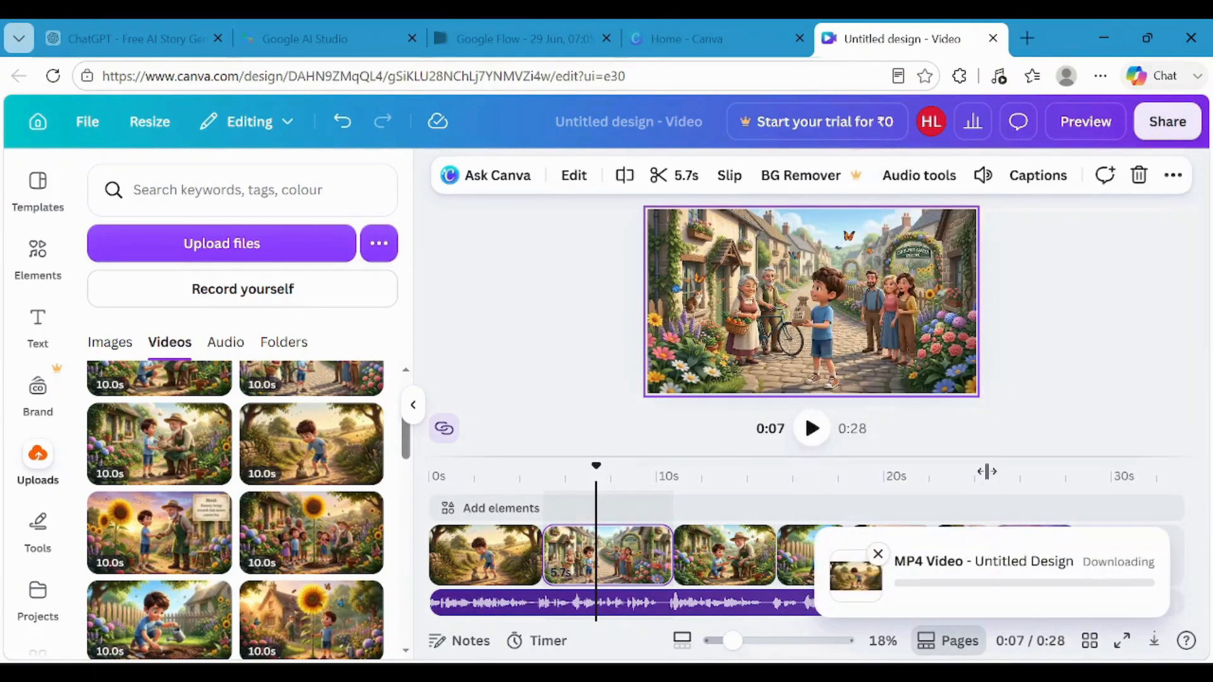